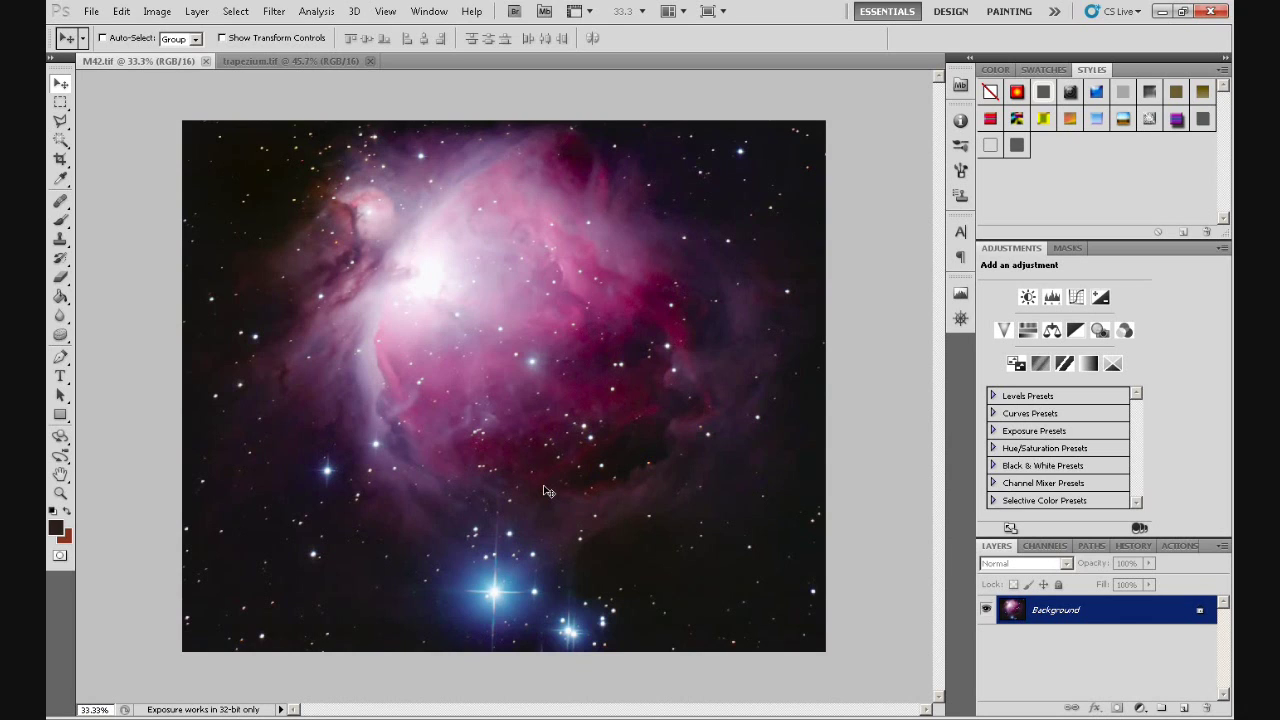
- Compare the nebula's bright core in M42.tif with the same region in trapezium.tif, examining the core close up
left_click(289, 62)
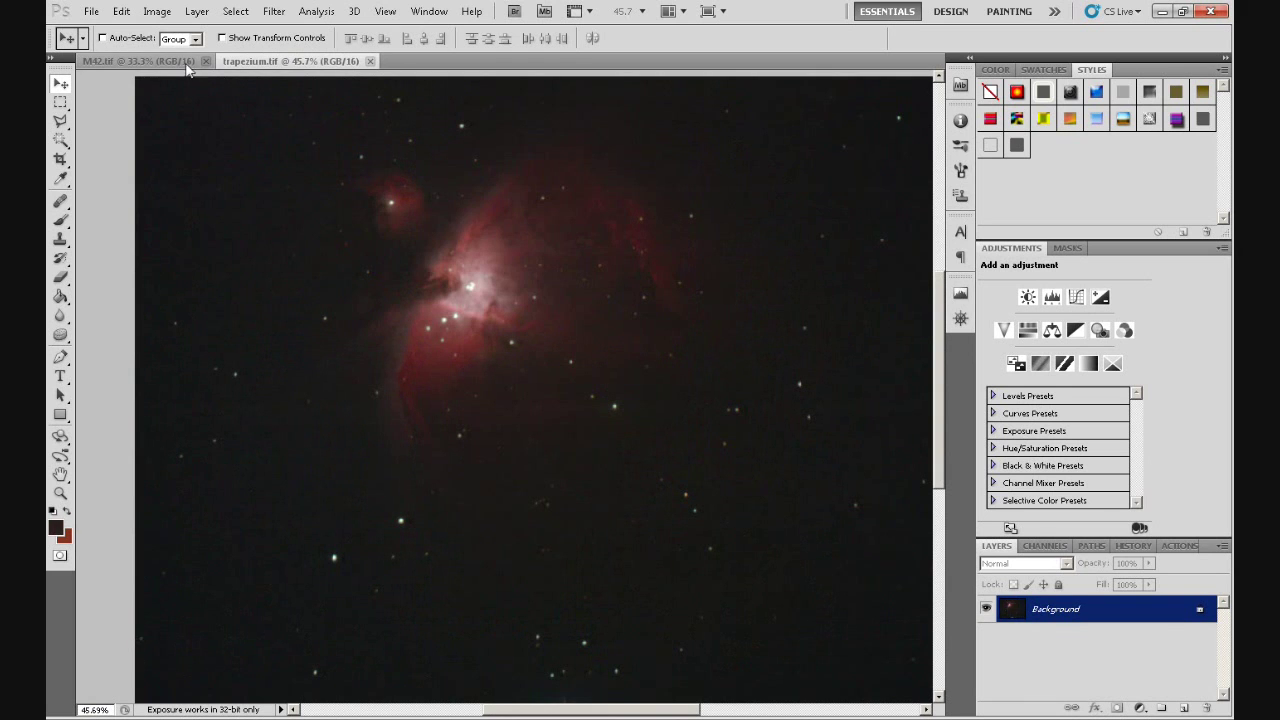
left_click(180, 62)
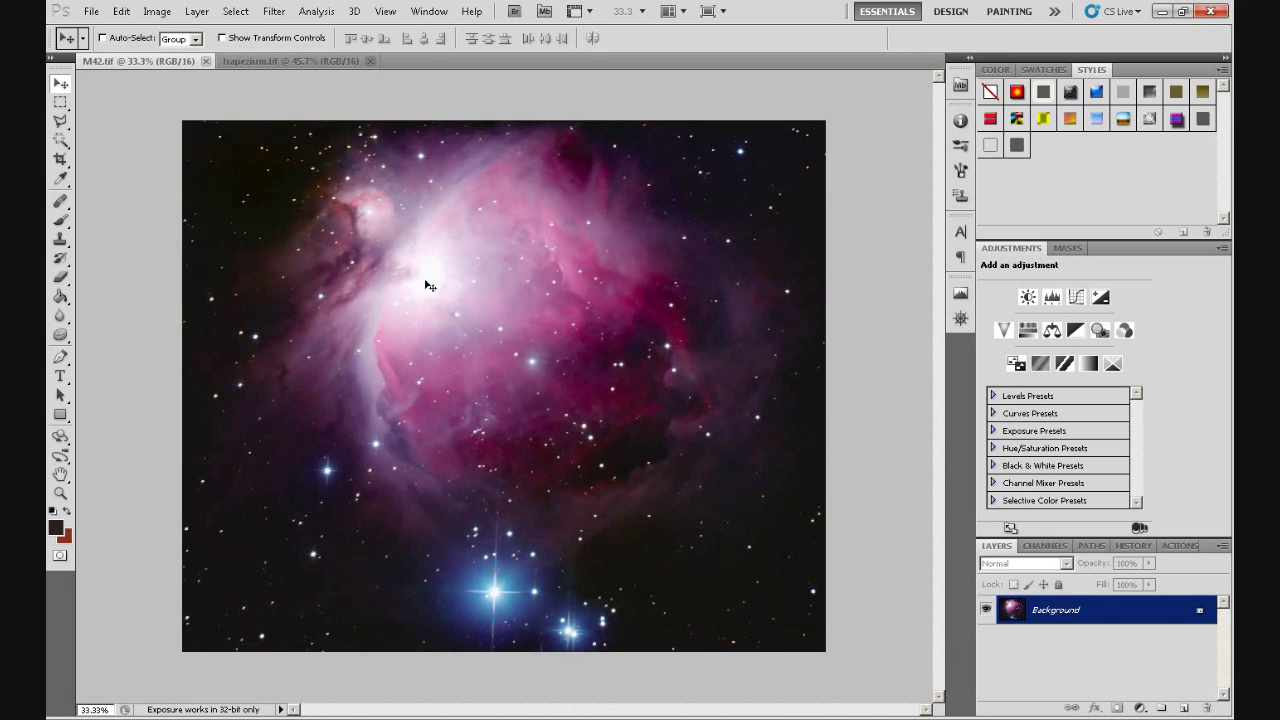
left_click(304, 62)
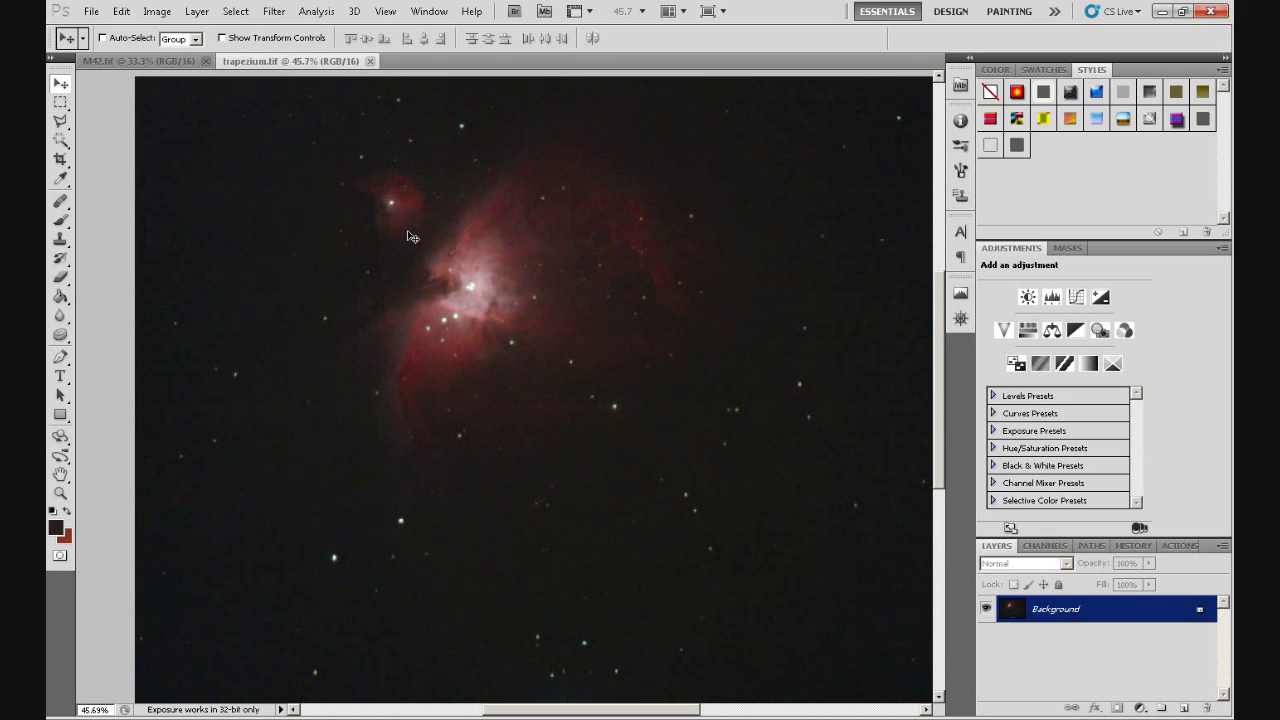
scroll(480, 299, "up", 3)
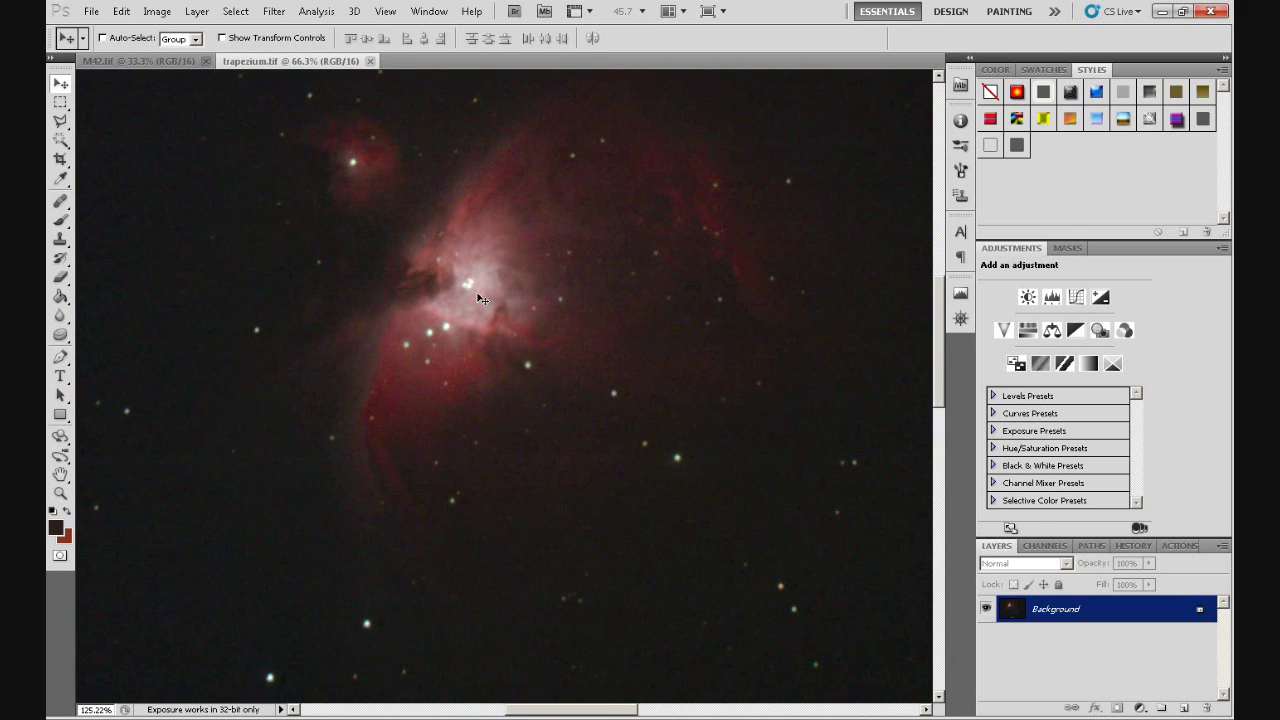
scroll(478, 296, "up", 2)
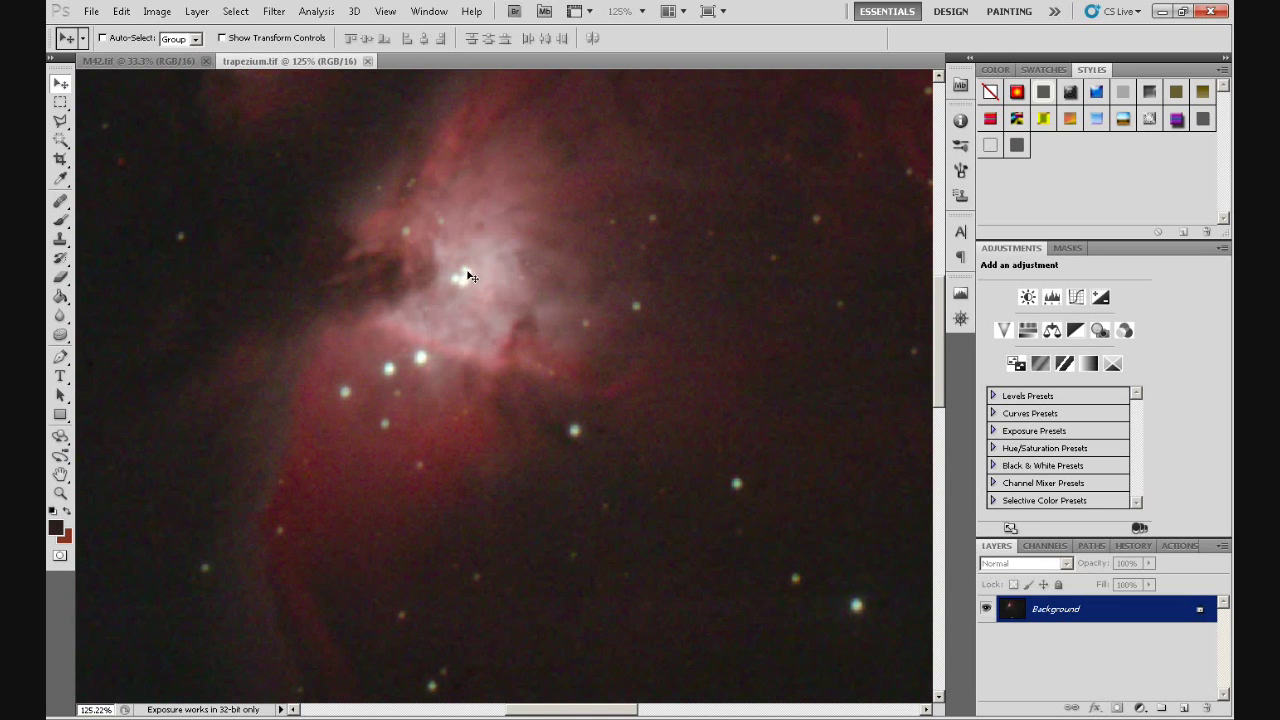
scroll(493, 303, "down", 2)
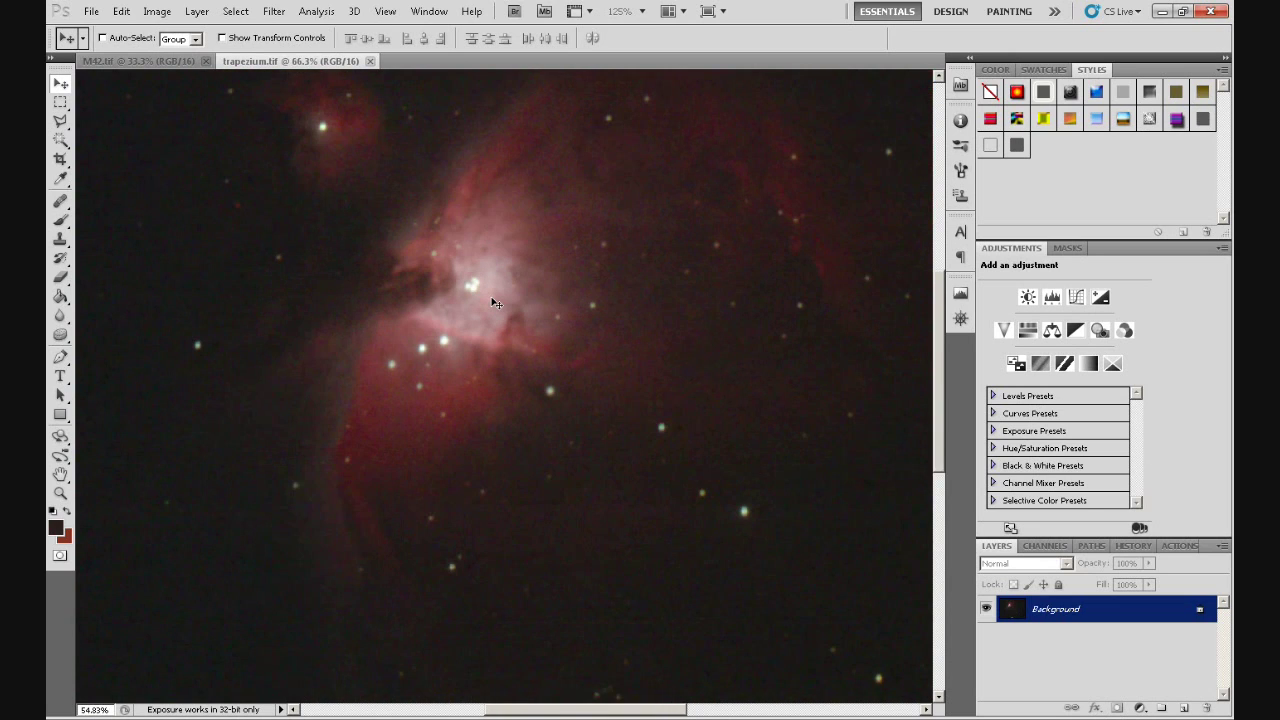
scroll(493, 303, "down", 3)
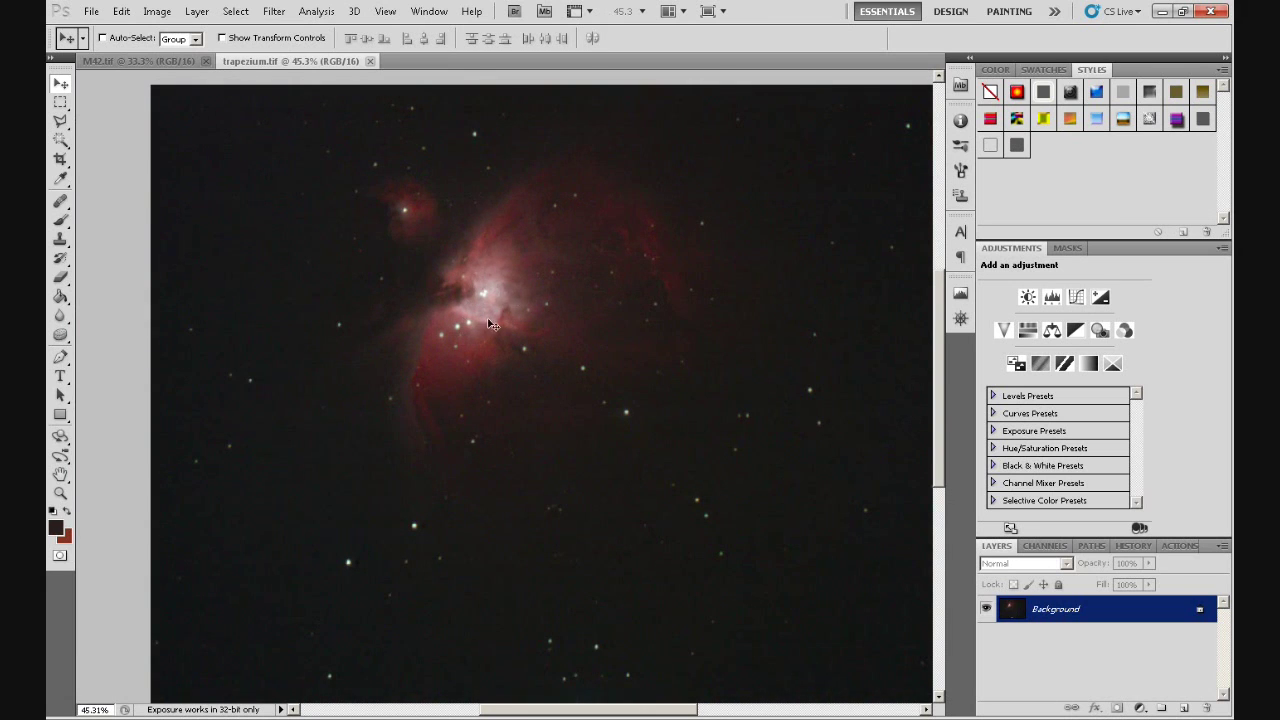
left_click(180, 62)
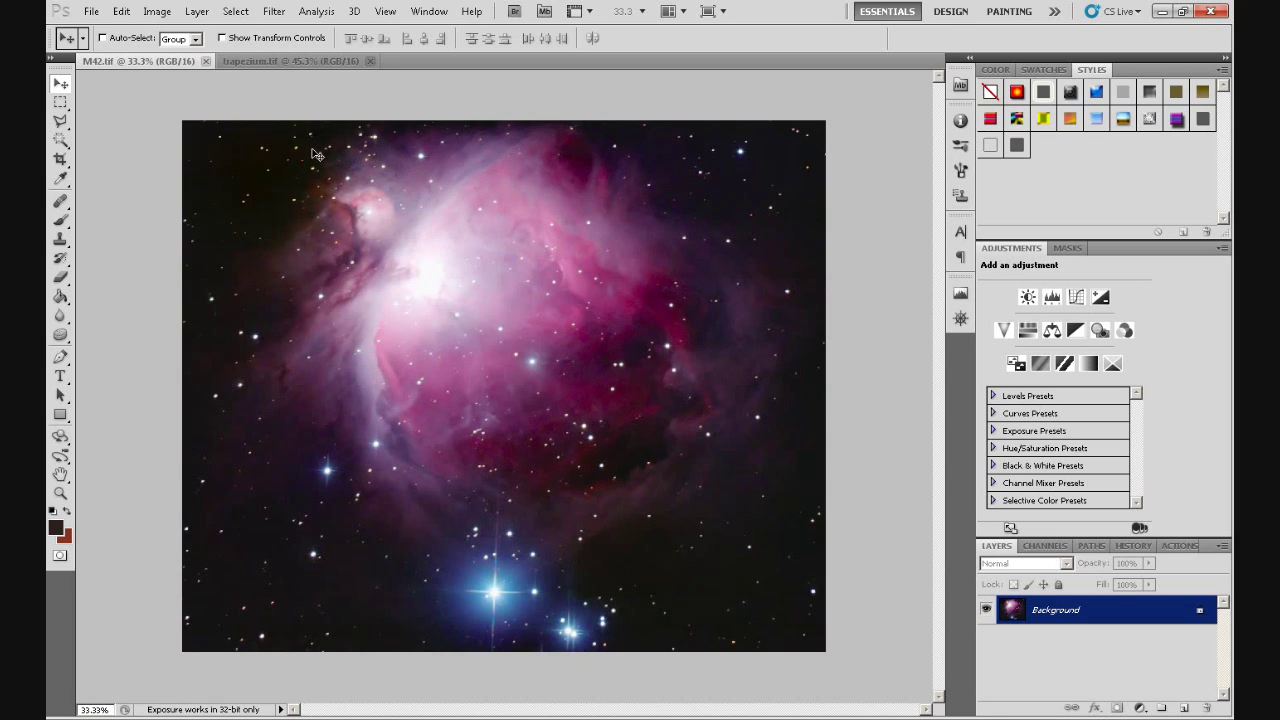
left_click(323, 60)
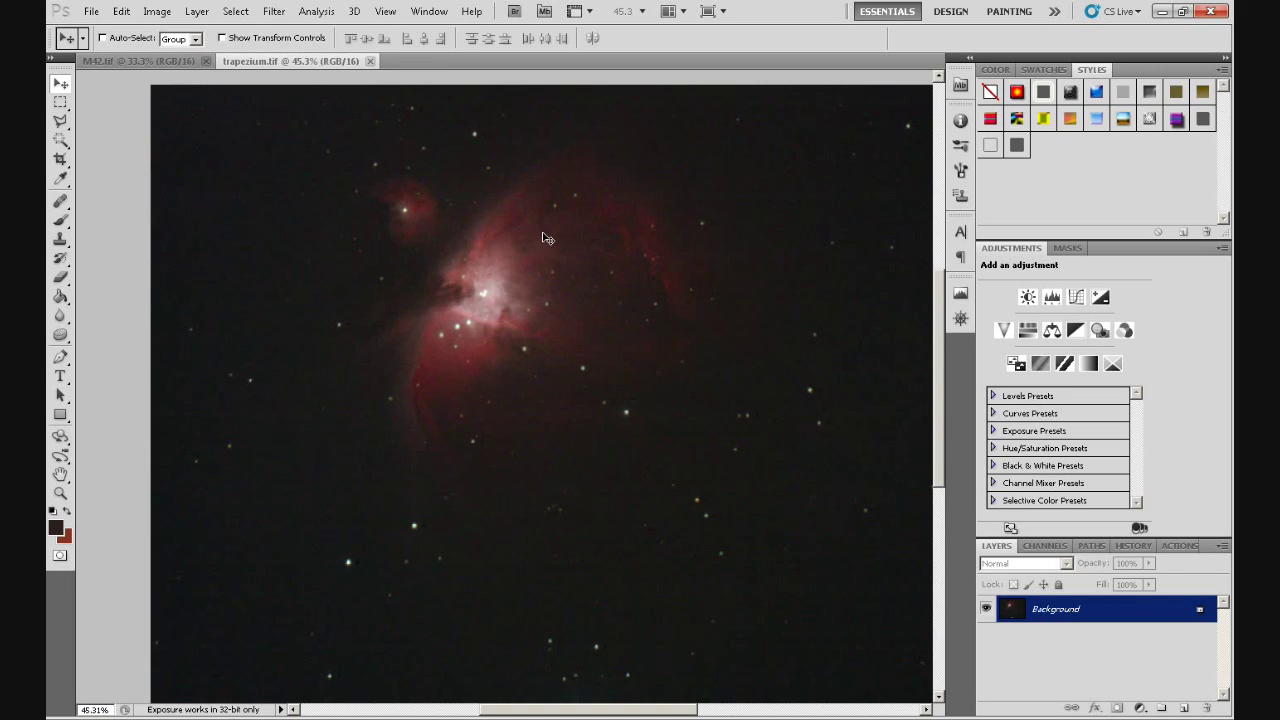
key("ctrl+Tab")
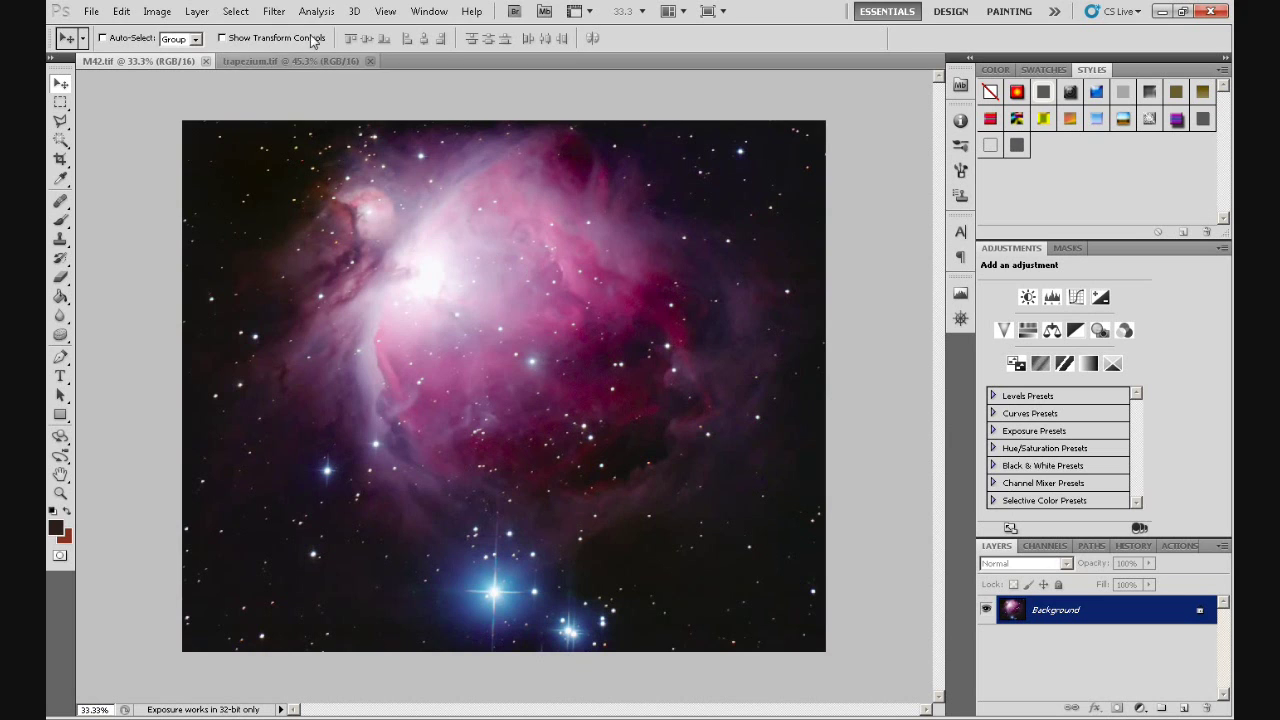
- Copy the entire trapezium.tif image and paste it as a new layer above the background in M42.tif
left_click(289, 61)
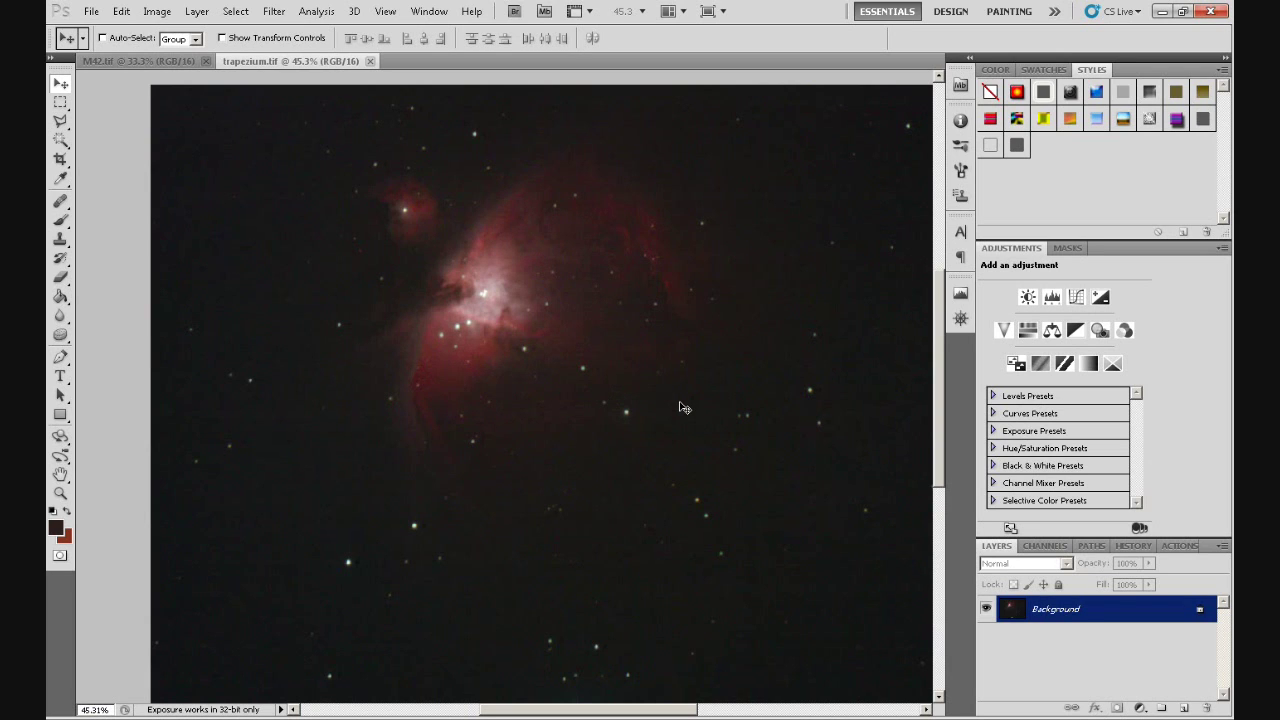
key("ctrl+a")
key("ctrl+c")
left_click(179, 62)
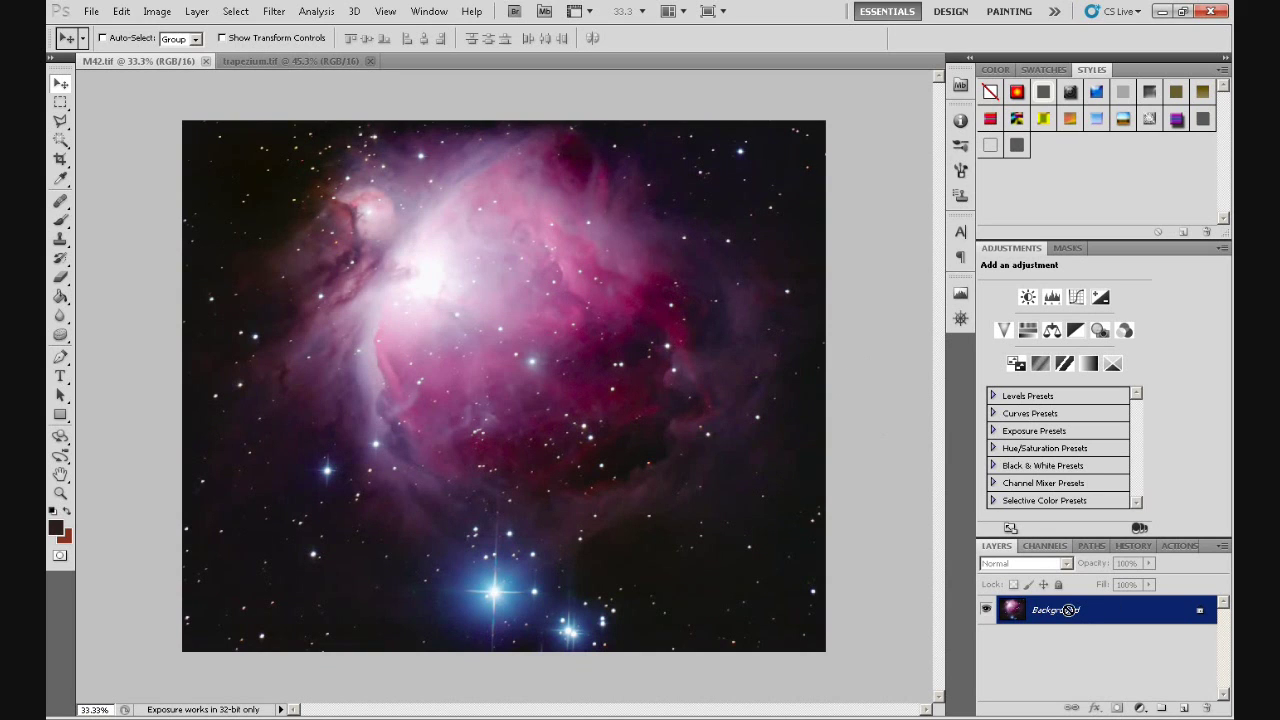
key("ctrl+v")
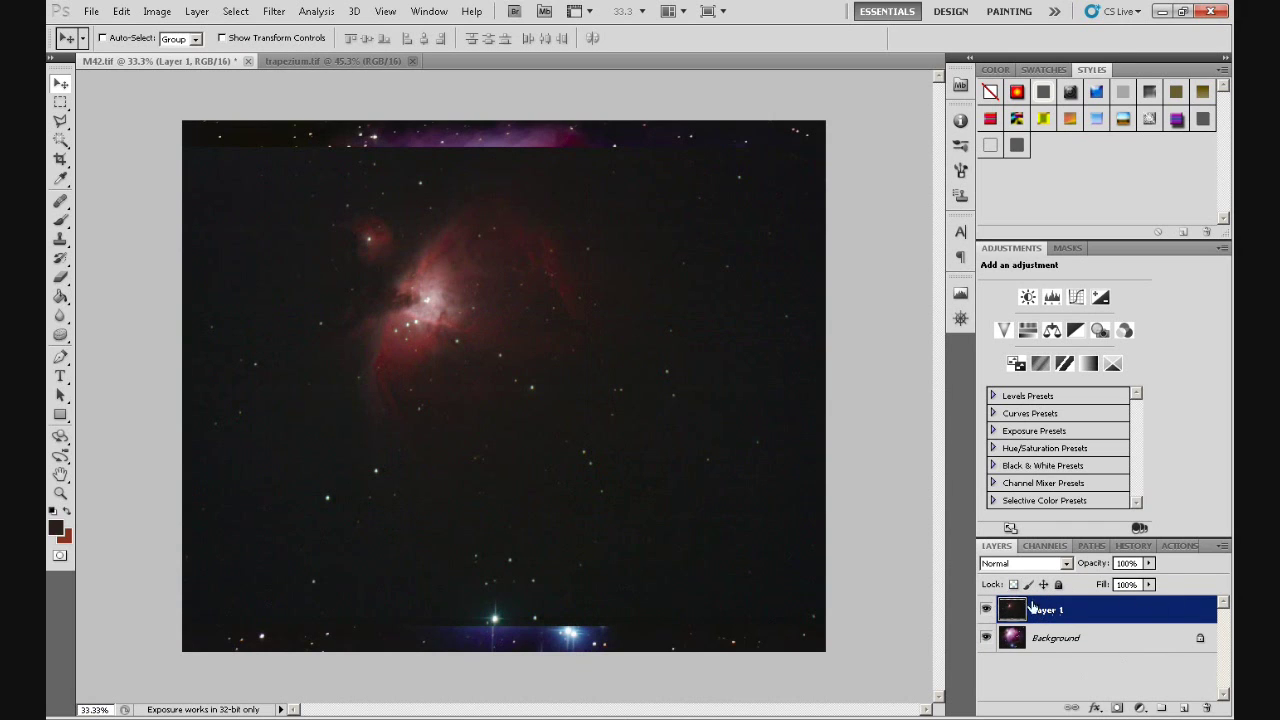
- Lower the opacity of Layer 1 to 43% so the background can be seen through it
left_click(1094, 613)
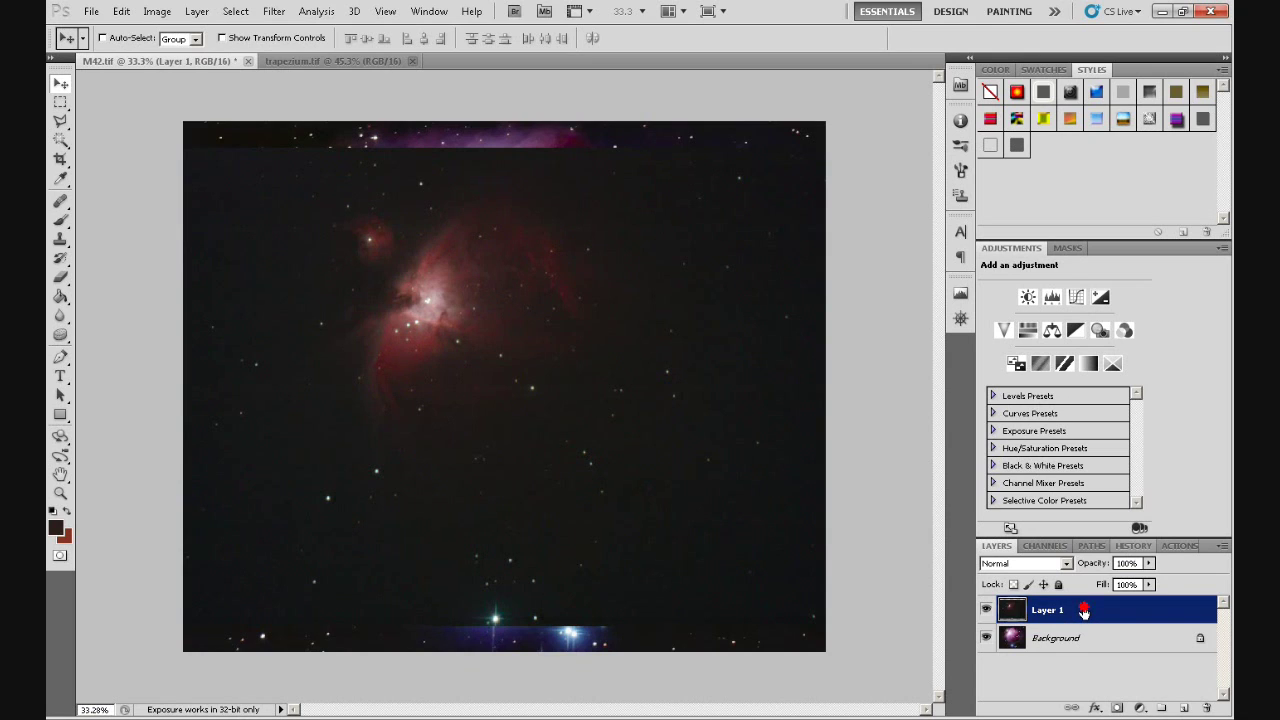
left_click(1147, 563)
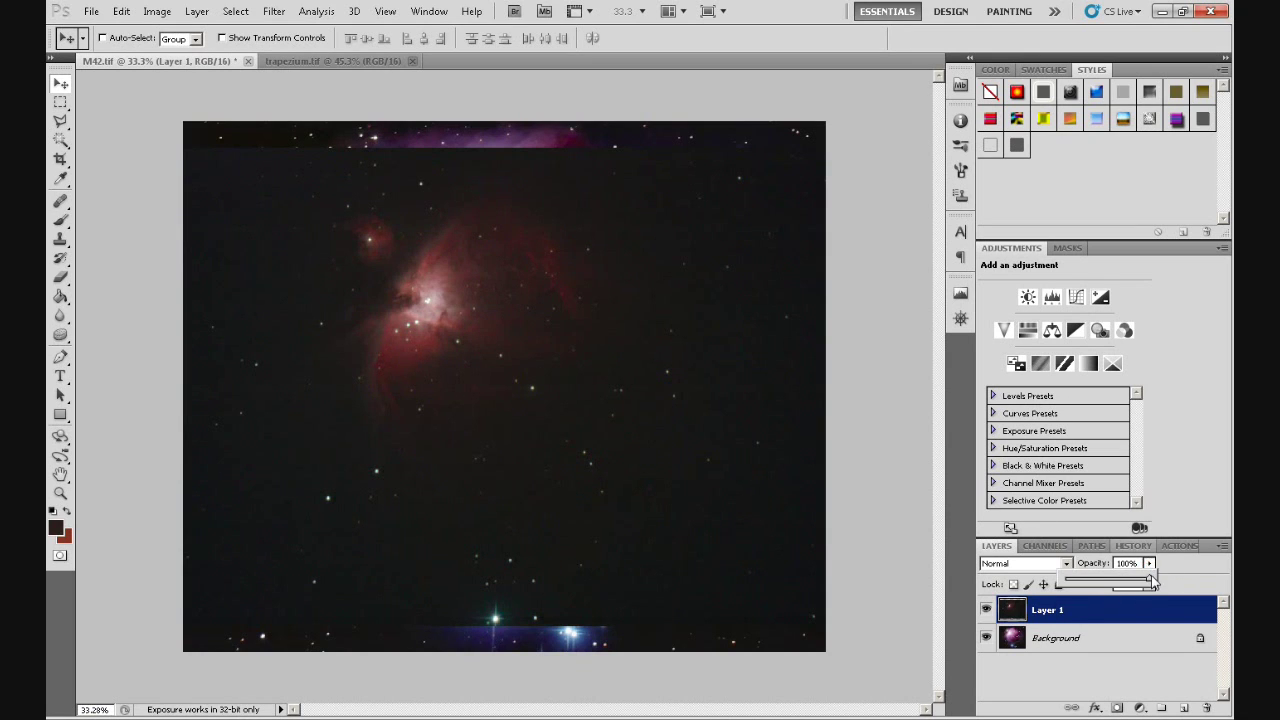
left_click_drag(1150, 582, 1101, 586)
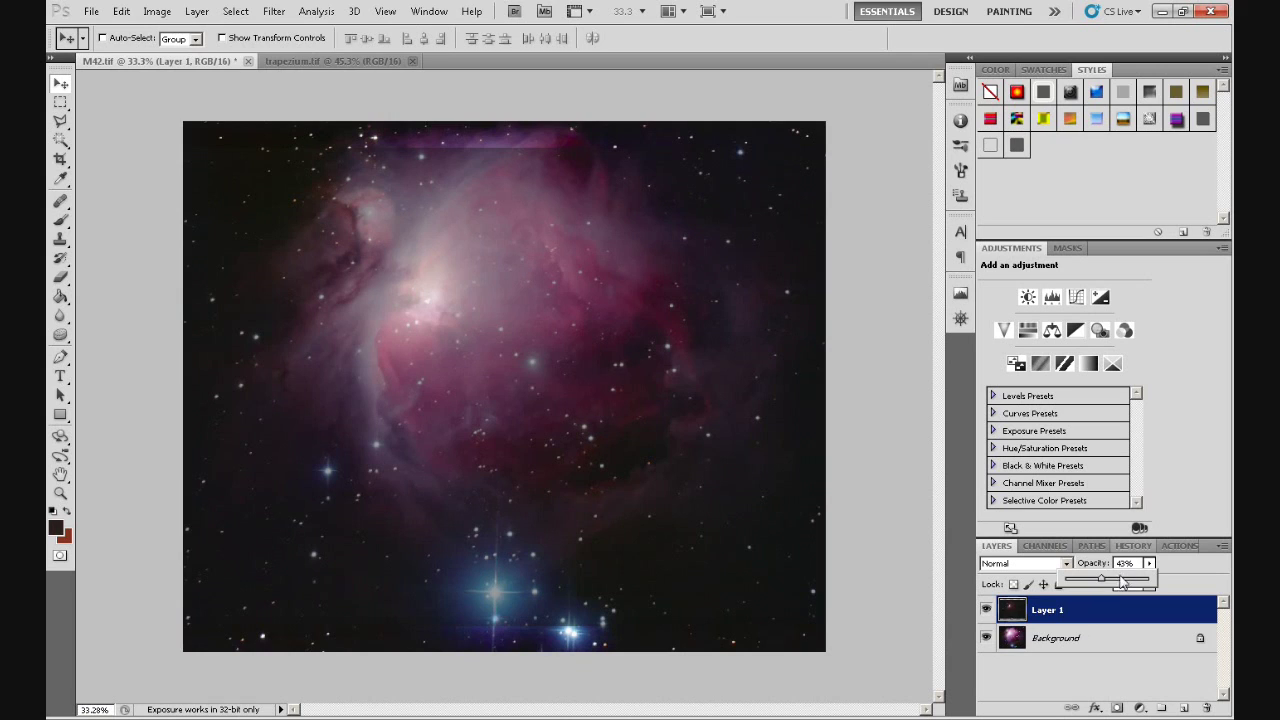
left_click(1088, 612)
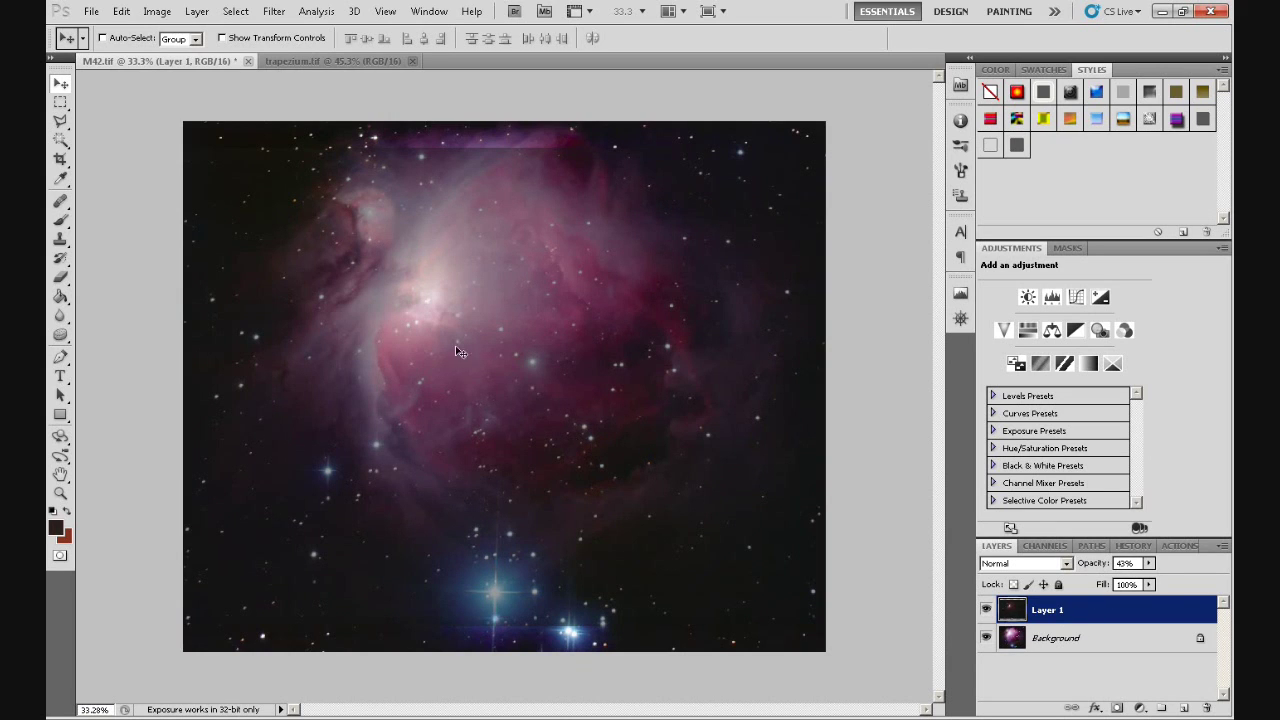
- Move Layer 1 upward so its stars and nebula core overlay those of the background image
scroll(393, 259, "up", 3)
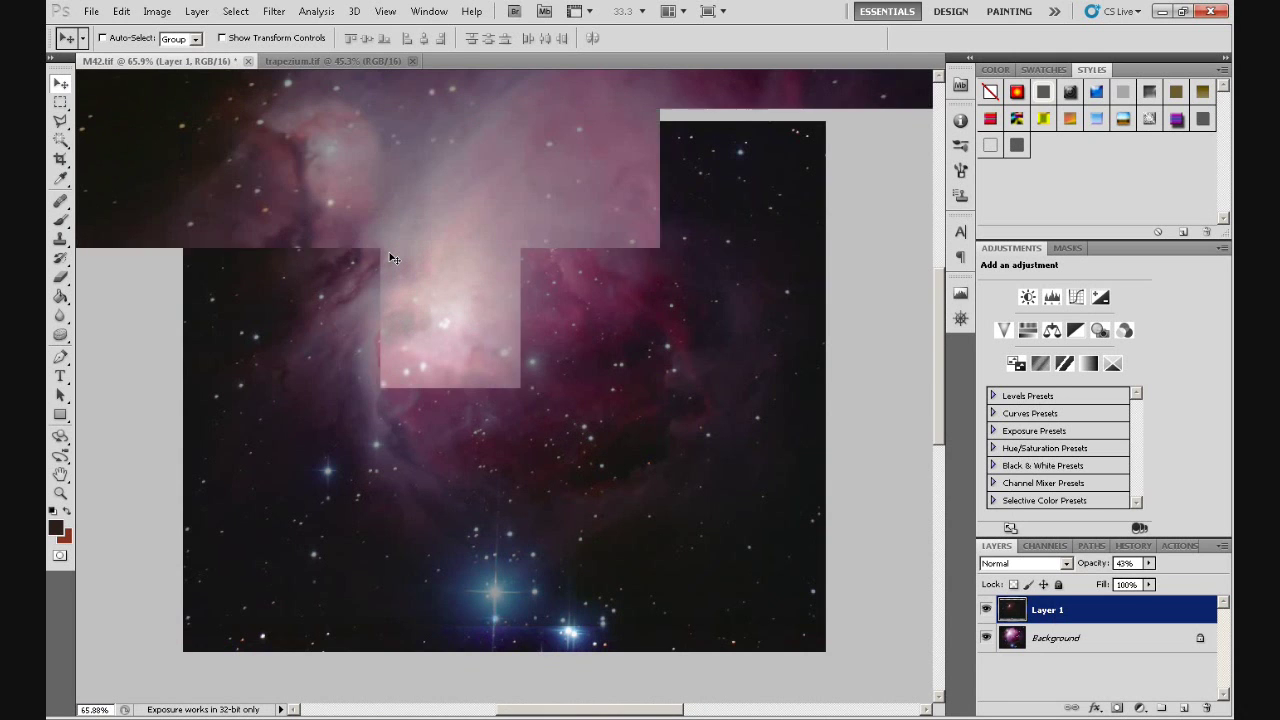
scroll(393, 259, "up", 2)
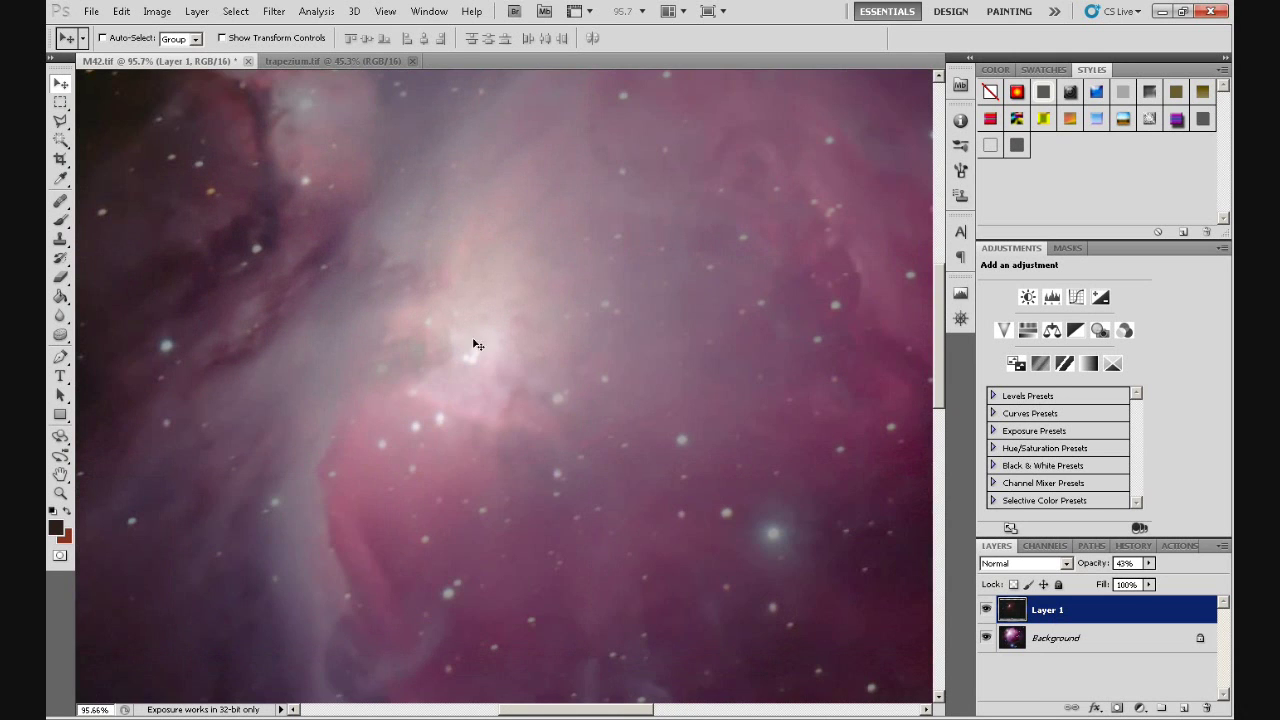
mouse_move(531, 436)
left_mouse_down()
mouse_move(563, 346)
mouse_move(589, 374)
mouse_move(528, 415)
mouse_move(577, 429)
mouse_move(520, 437)
mouse_move(554, 386)
mouse_move(583, 402)
mouse_move(534, 377)
mouse_move(543, 363)
mouse_move(524, 353)
left_mouse_up()
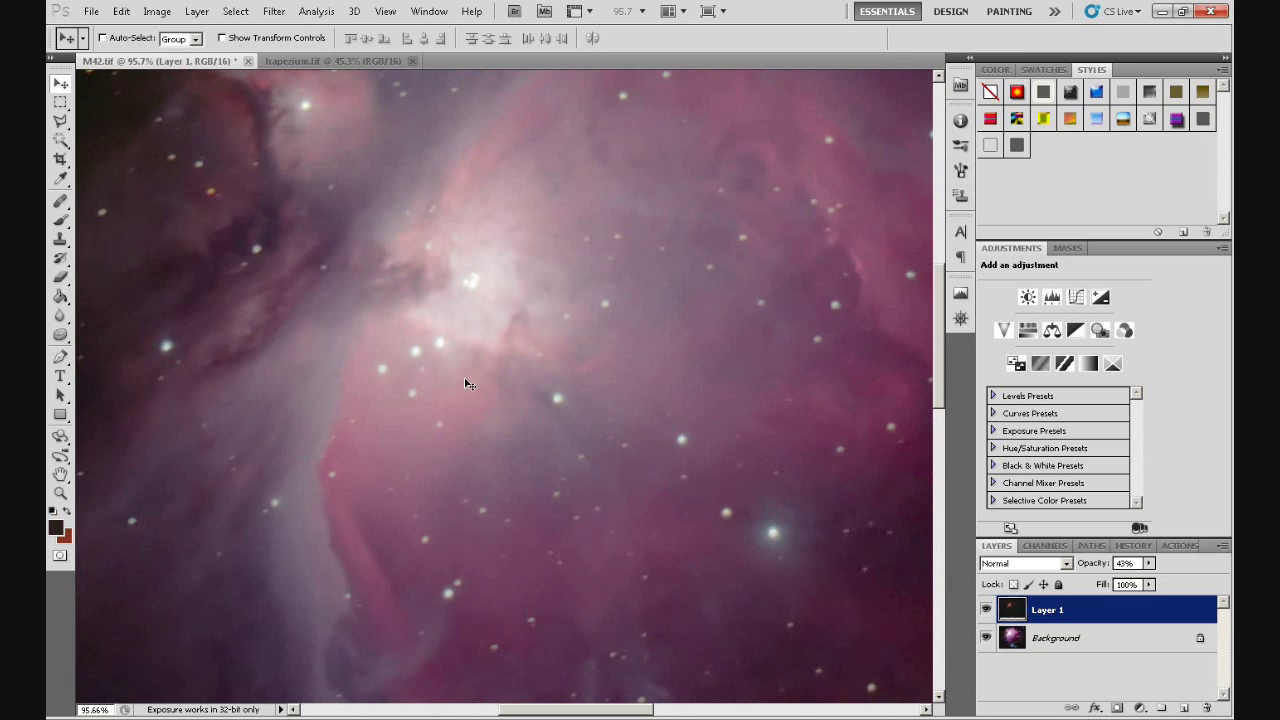
mouse_move(467, 382)
left_mouse_down()
mouse_move(480, 397)
mouse_move(468, 377)
left_mouse_up()
- Nudge Layer 1 vertically and horizontally in small increments until its stars coincide with the background's stars
key("Down")
key("Down")
key("Down")
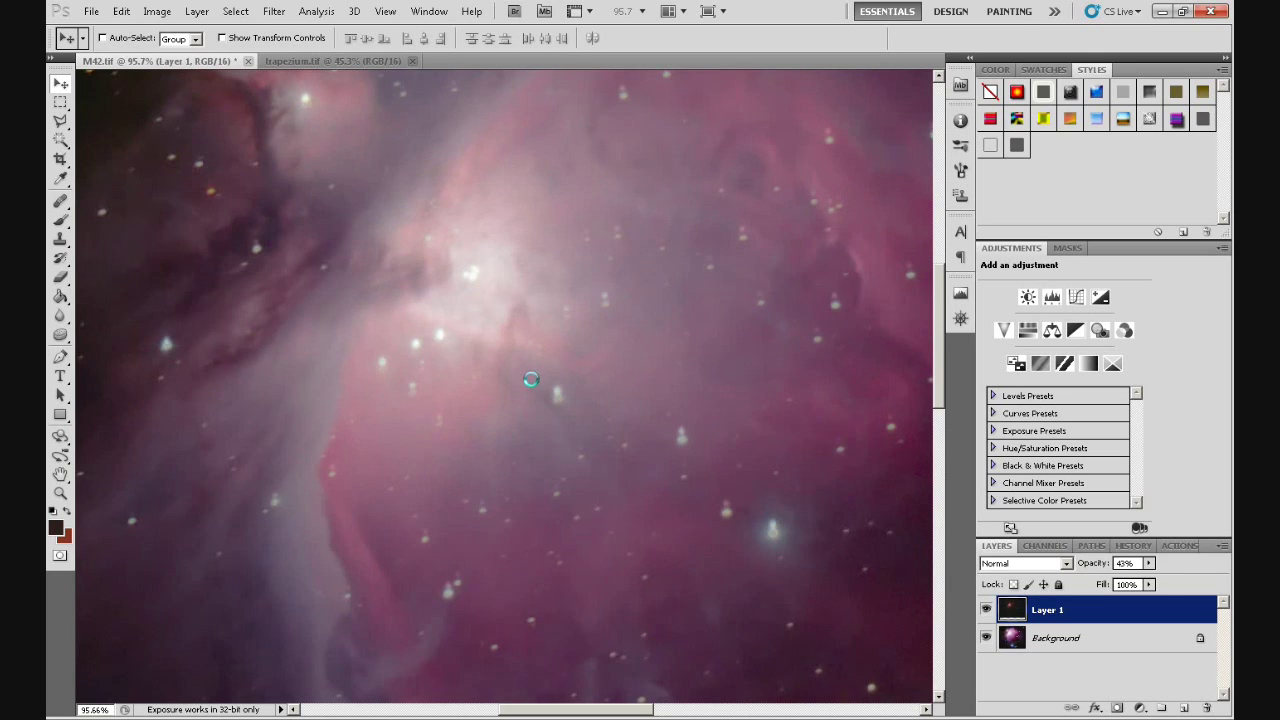
key("Up")
key("Up")
key("Up")
key("Up")
key("Up")
key("Up")
key("Up")
key("Right")
key("Right")
key("Right")
key("Right")
key("Right")
key("Right")
key("Right")
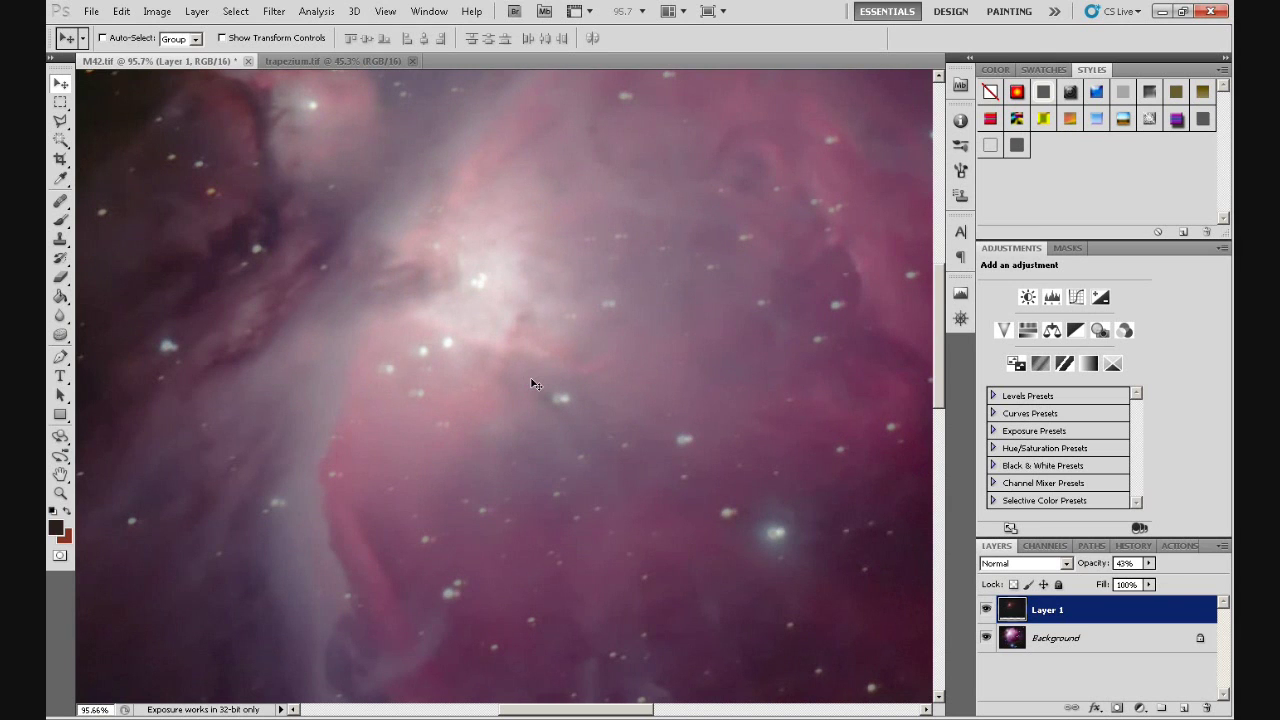
key("Left")
key("Left")
key("Left")
key("Left")
key("Left")
key("Left")
key("Left")
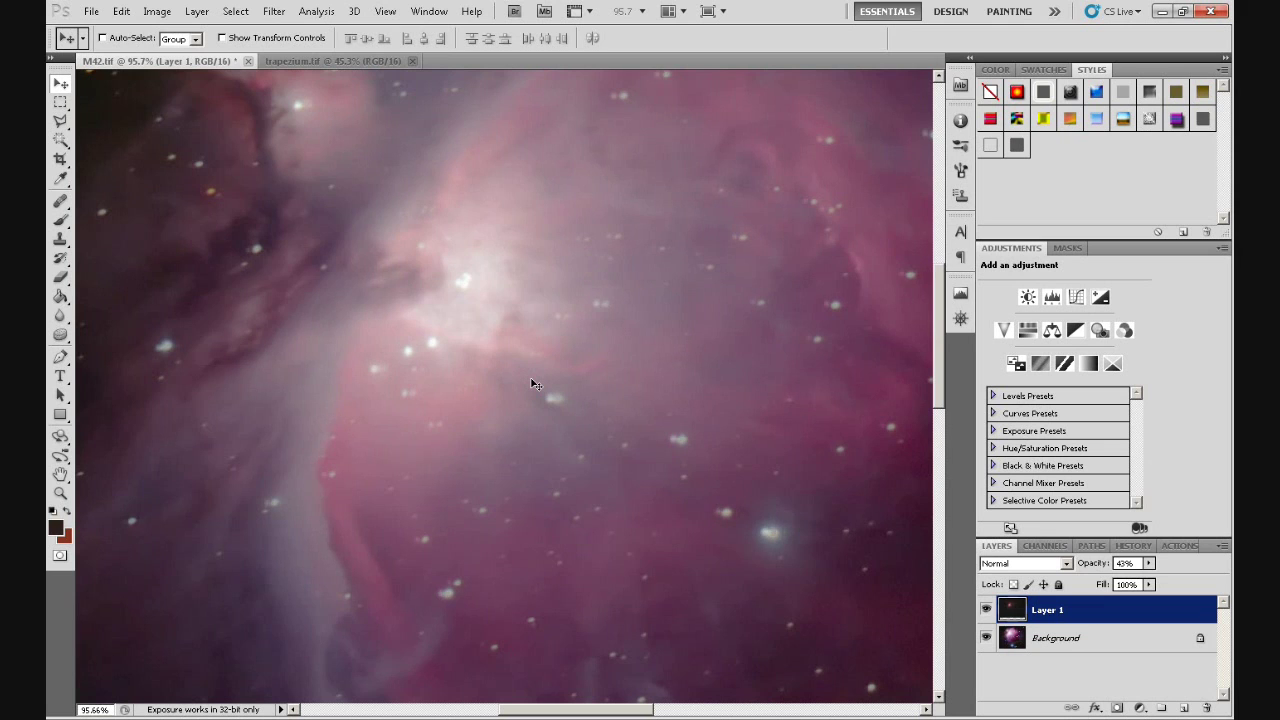
key("Right")
key("Right")
key("Right")
key("Right")
key("Right")
key("Right")
key("Right")
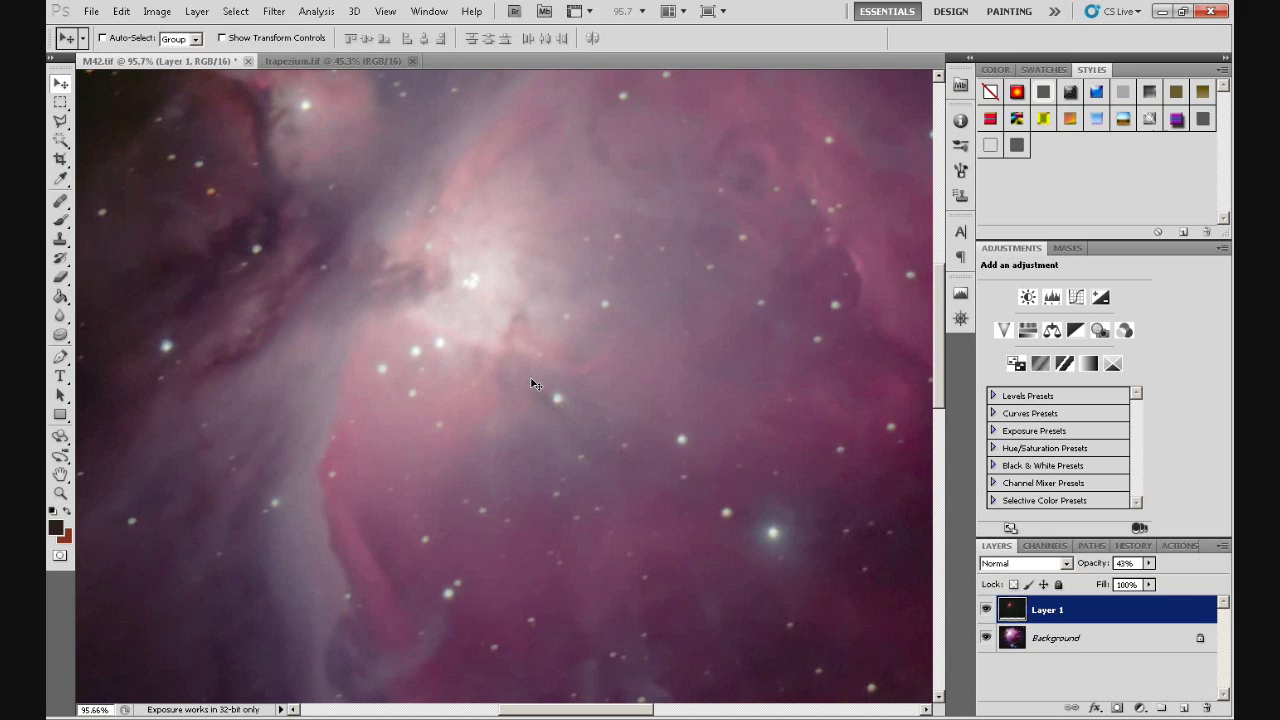
- Add a white layer mask to Layer 1
scroll(535, 385, "down", 5)
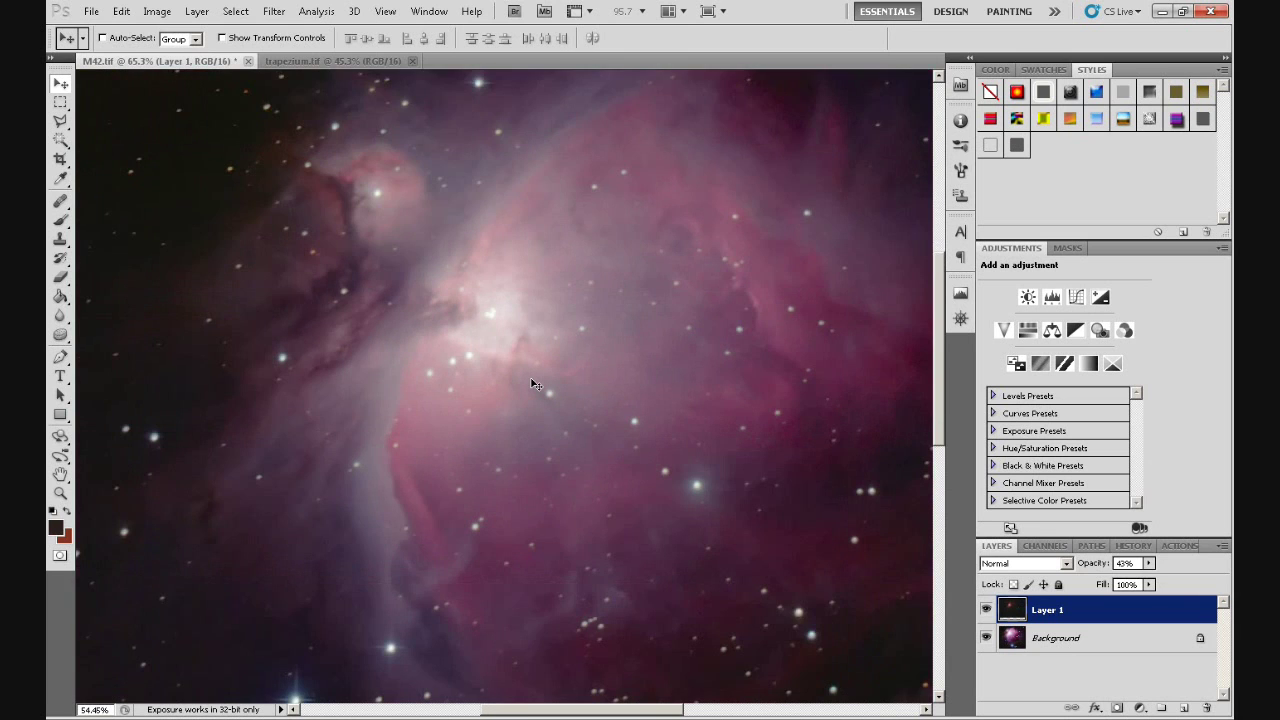
scroll(535, 385, "down", 3)
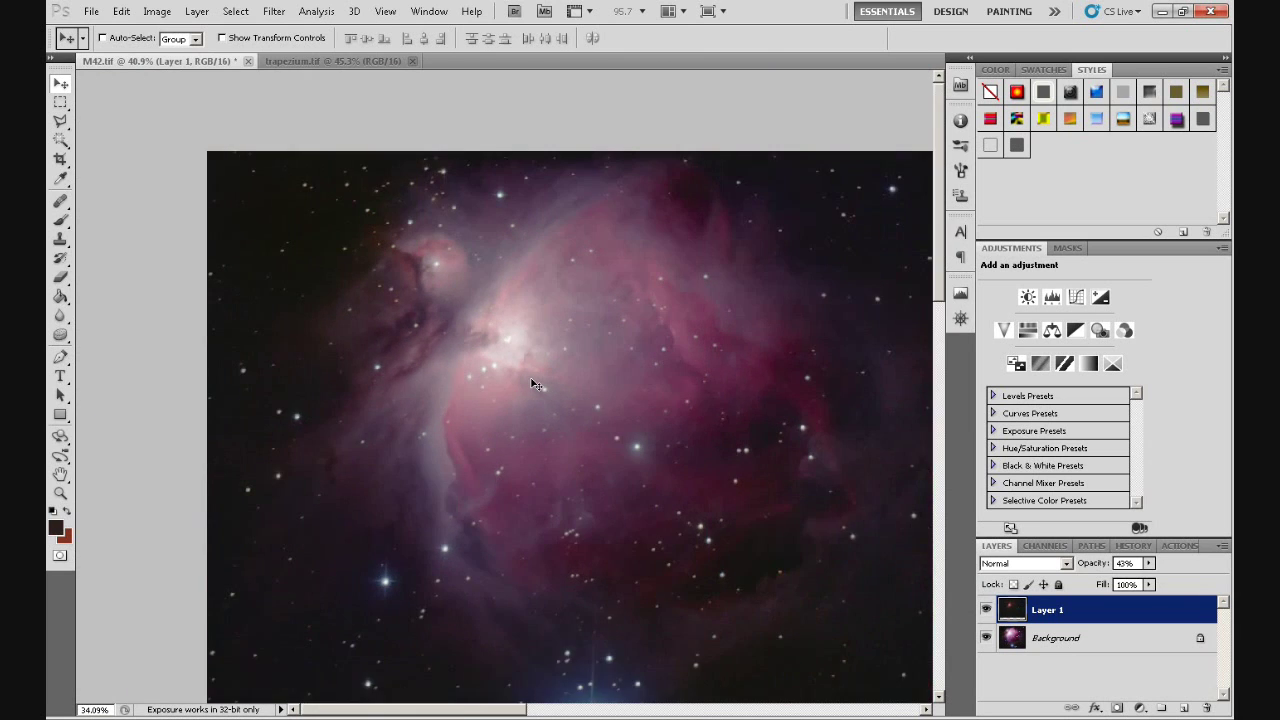
scroll(535, 385, "down", 1)
scroll(535, 385, "up", 1)
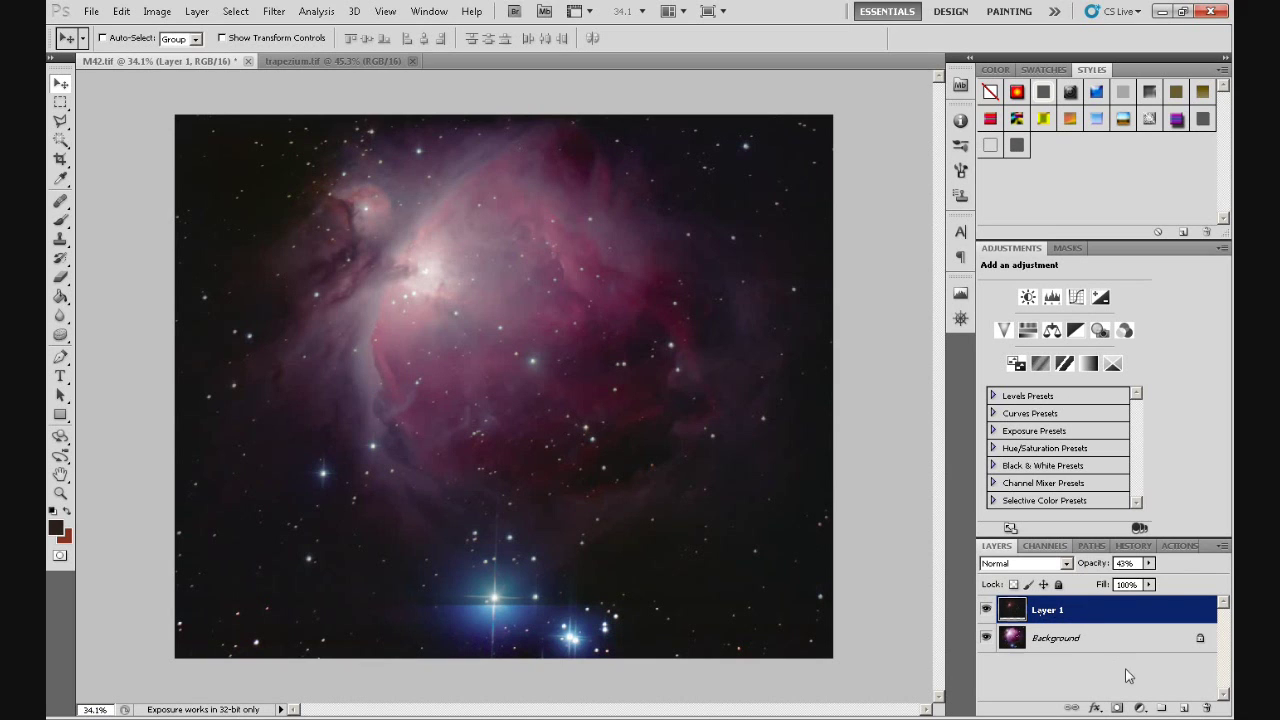
left_click(1117, 708)
left_click(1117, 708)
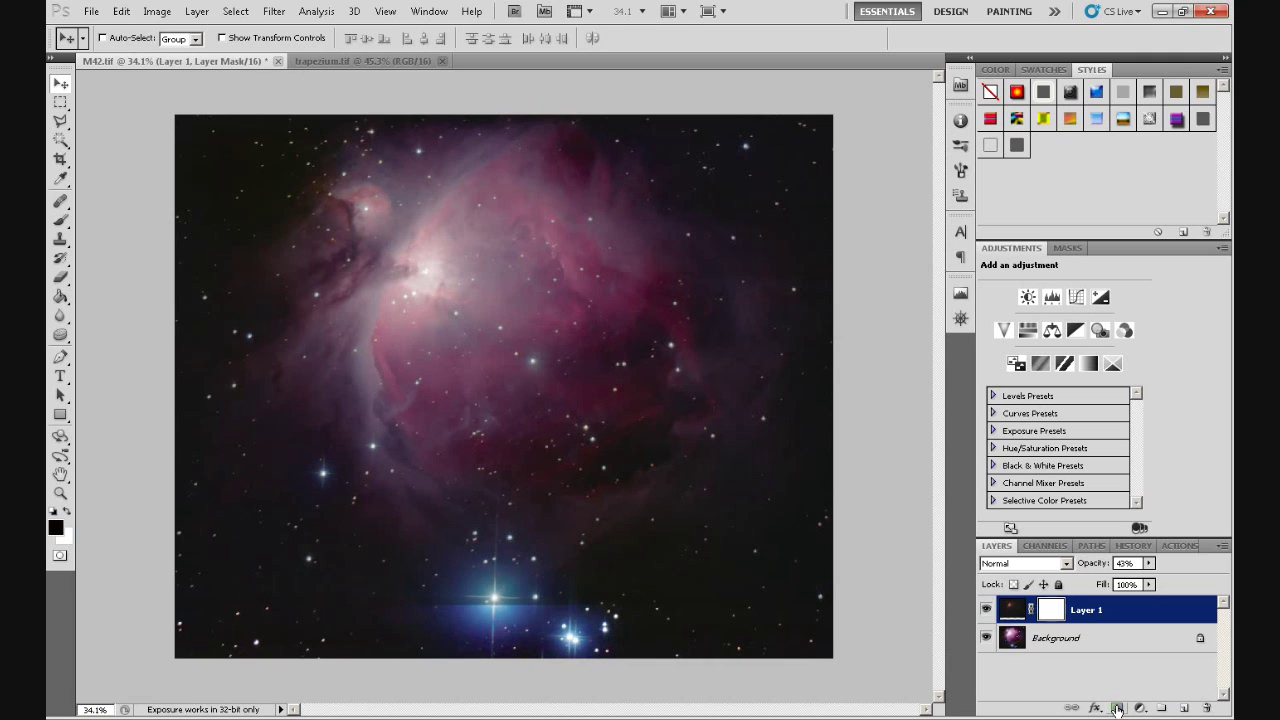
- Copy Layer 1's full image, paste it into that layer's mask, and return to the normal composite view
left_click(1012, 610)
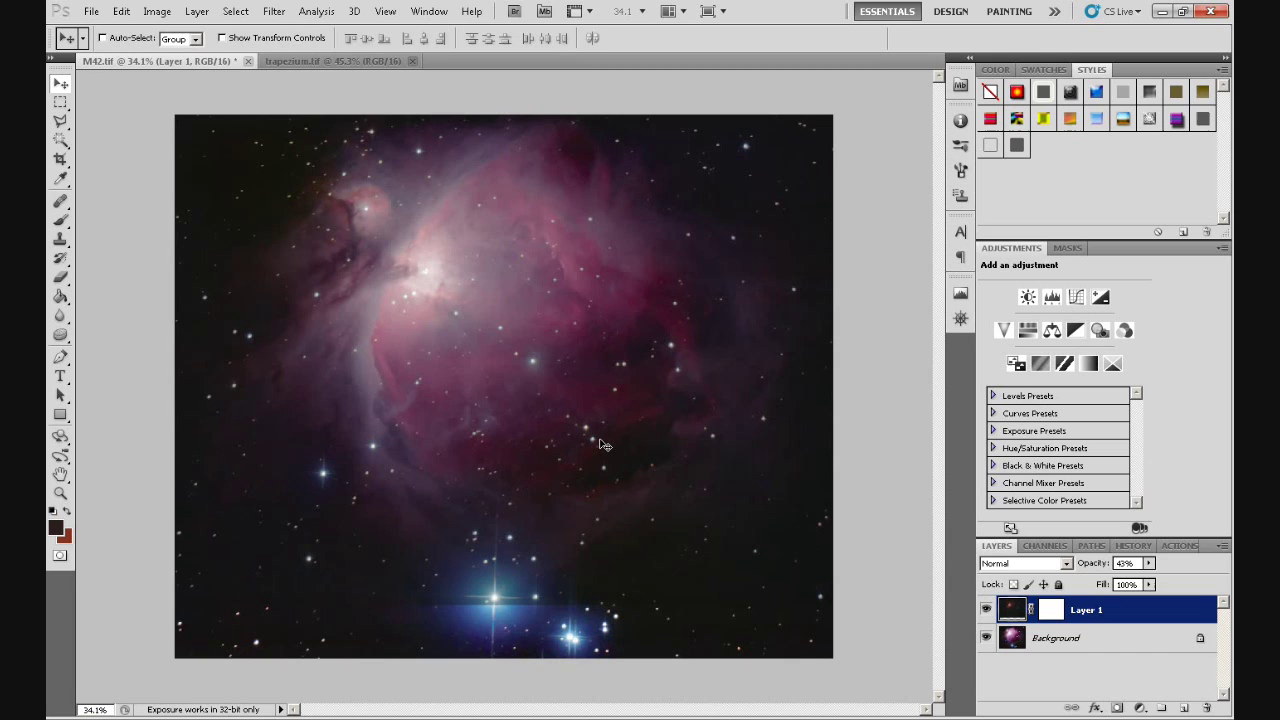
key("ctrl+a")
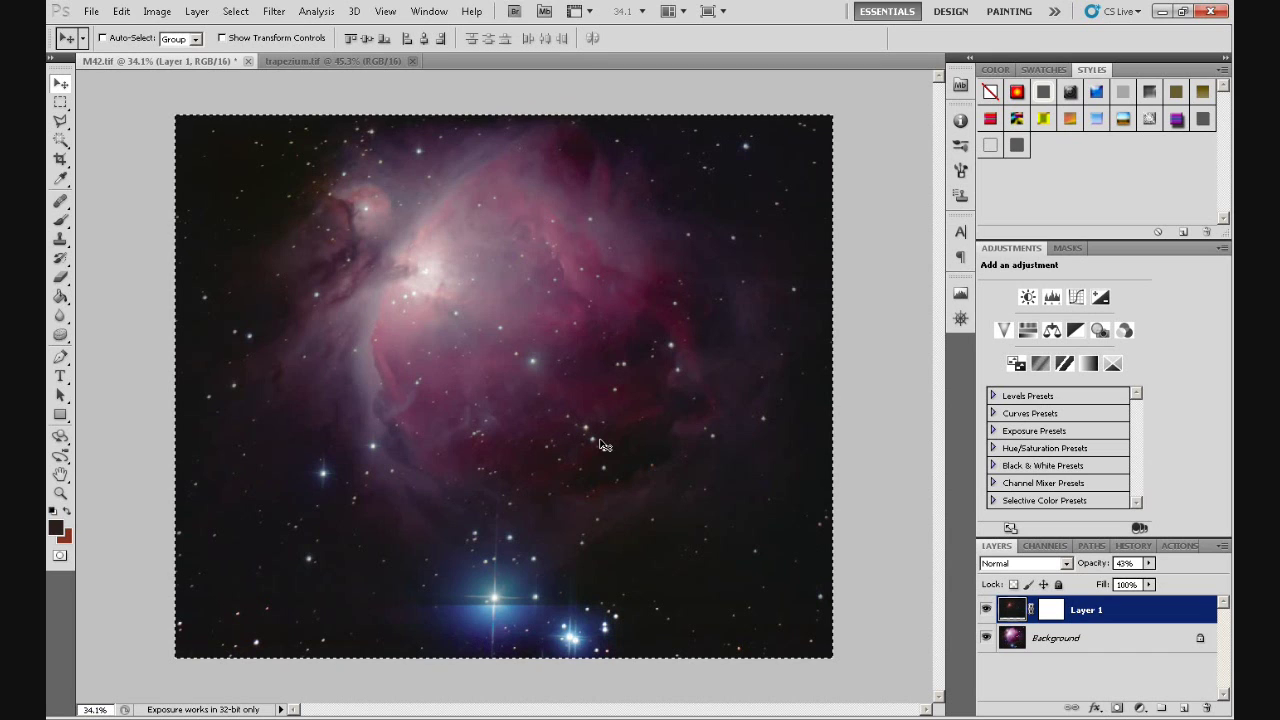
left_click(1051, 612, "alt")
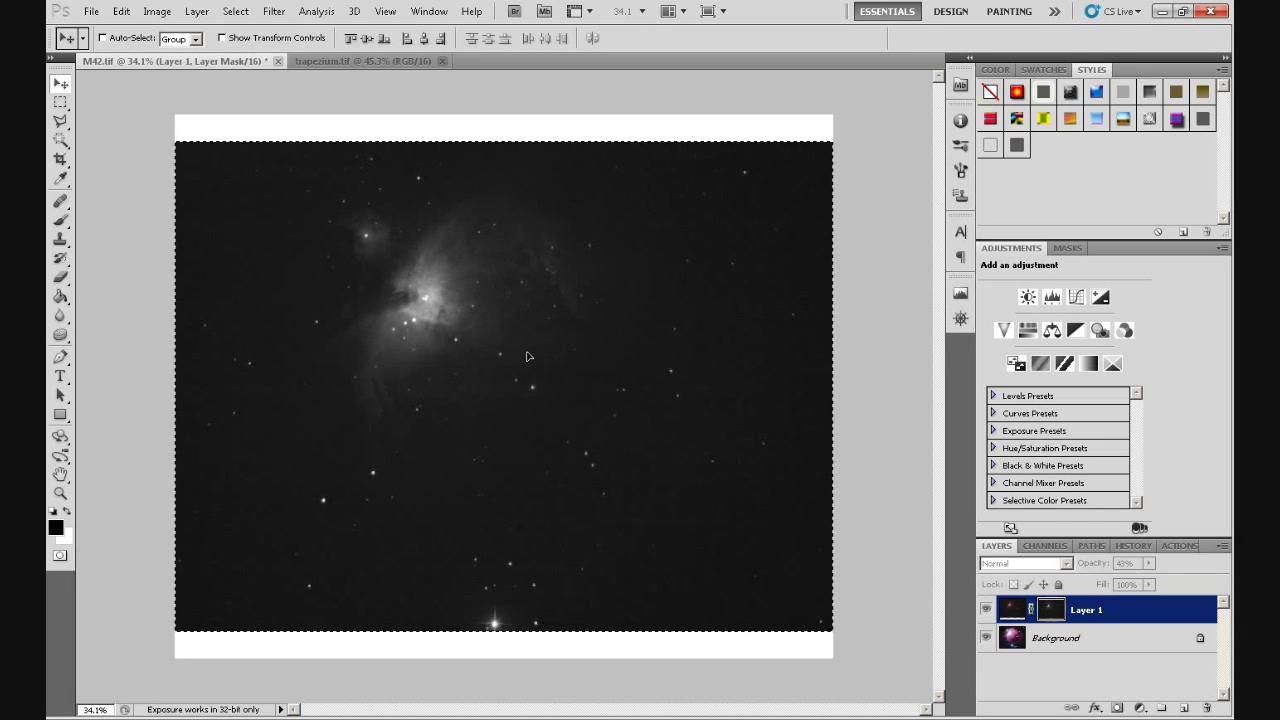
key("0")
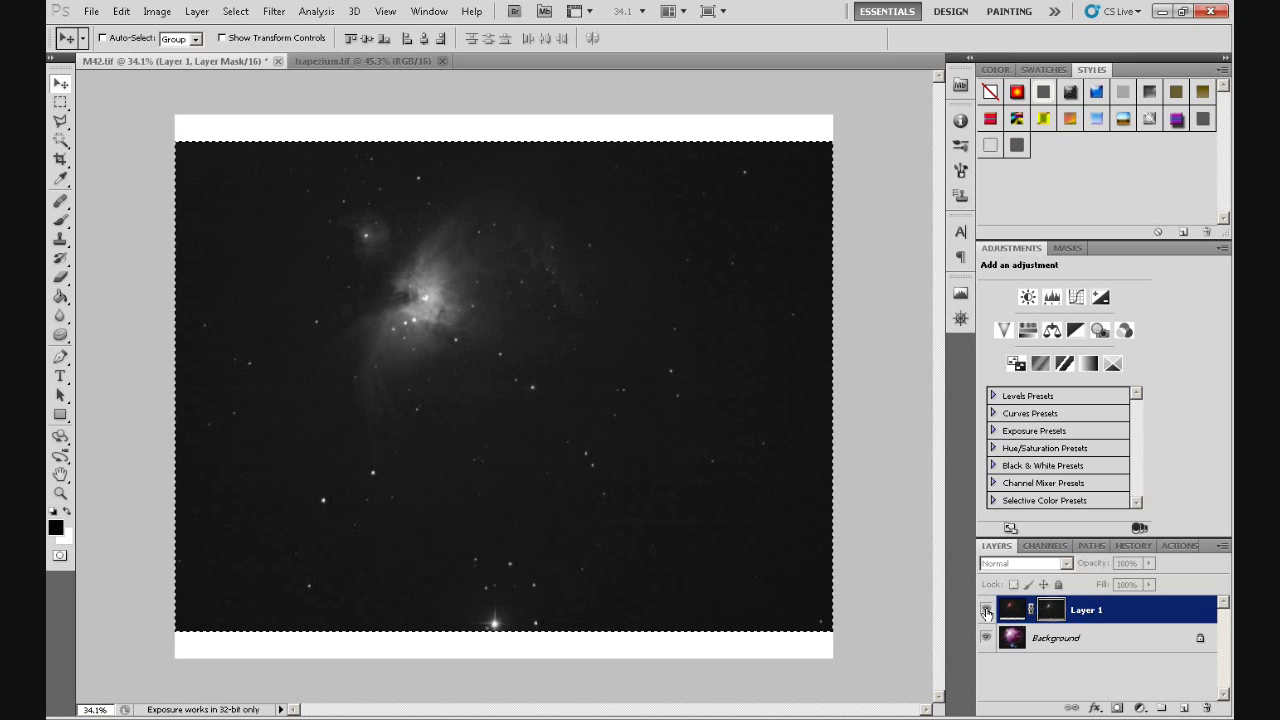
left_click(988, 612)
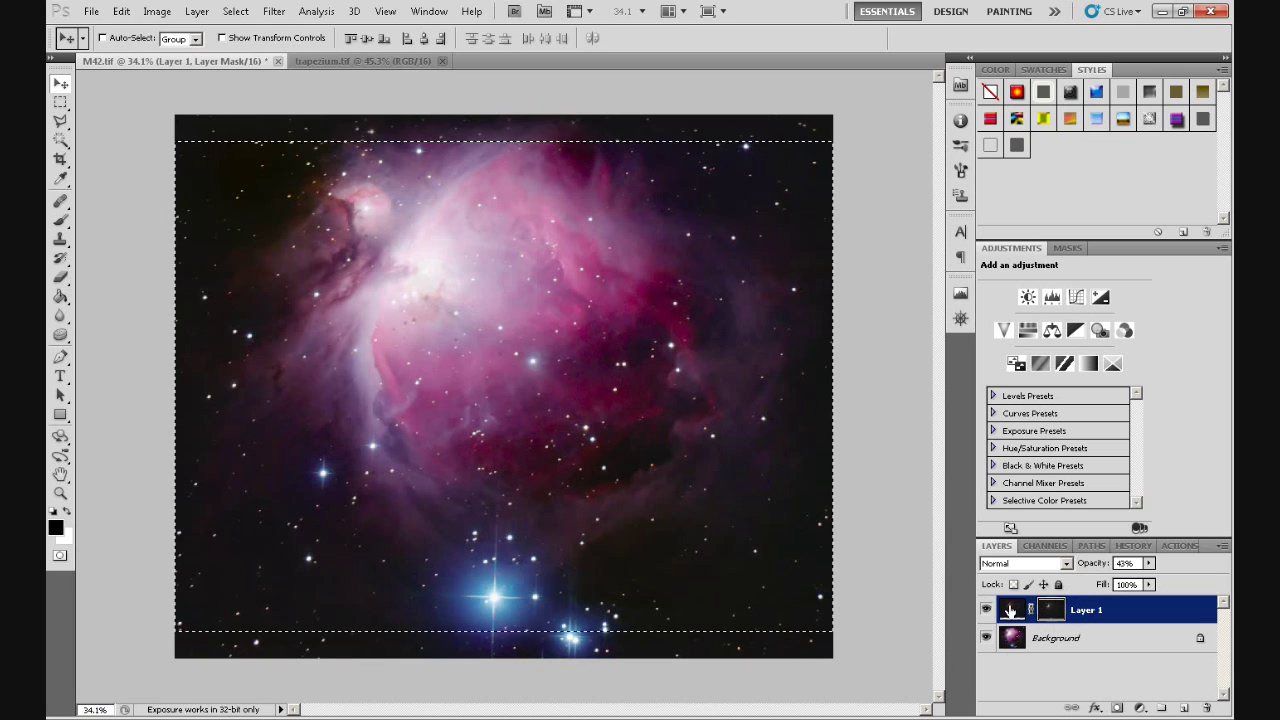
- Move the pasted image in Layer 1's mask upward until its stars match the background, return to the composite view and deselect
left_click(1010, 610)
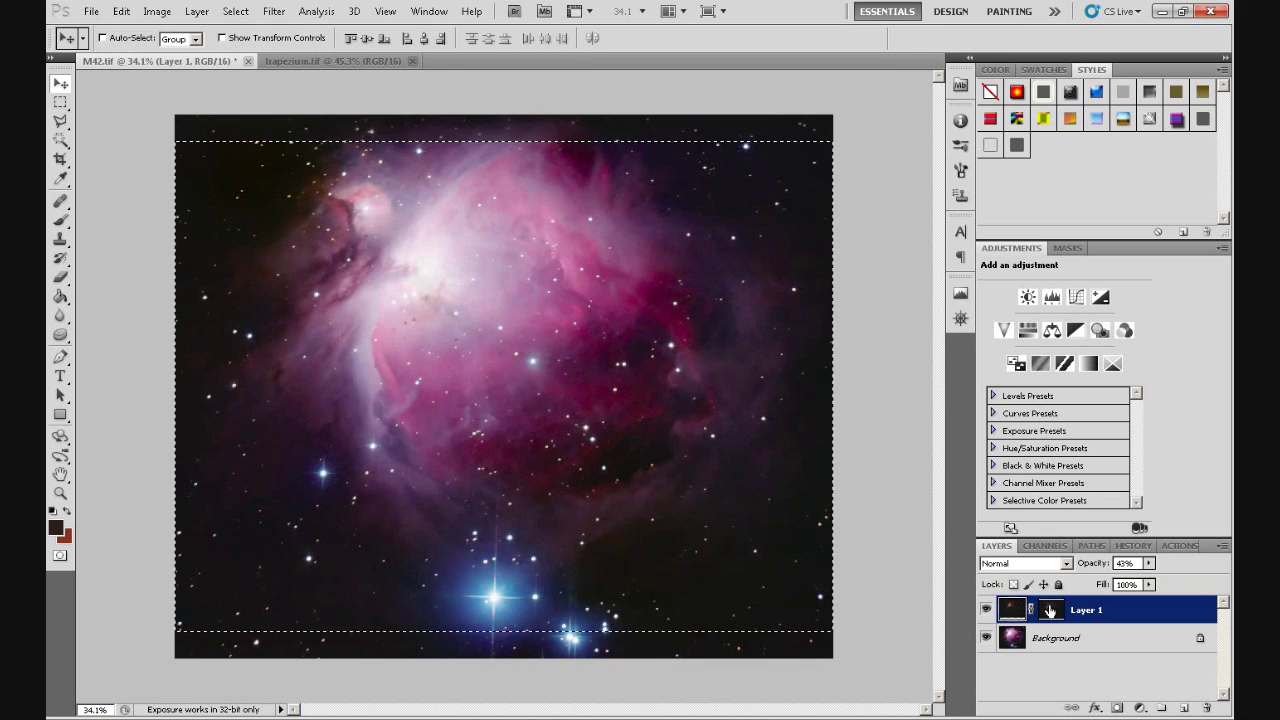
left_click(1049, 610, "alt")
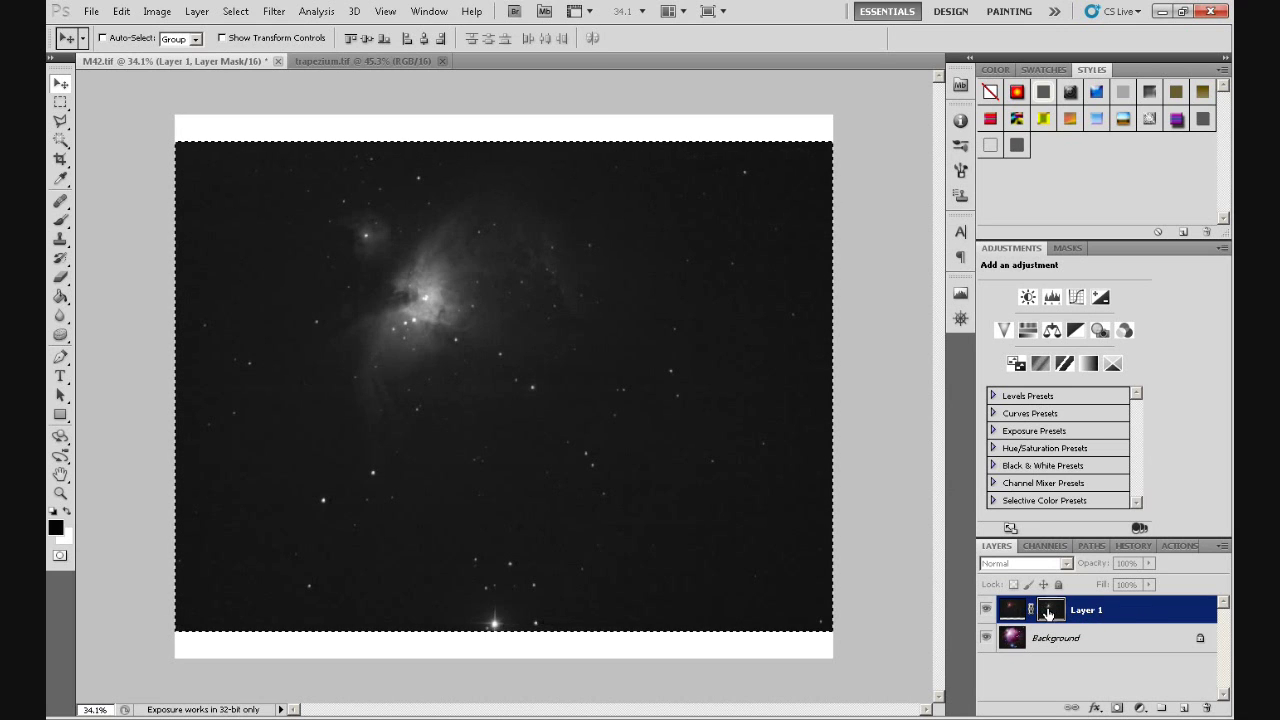
left_click_drag(570, 418, 569, 390)
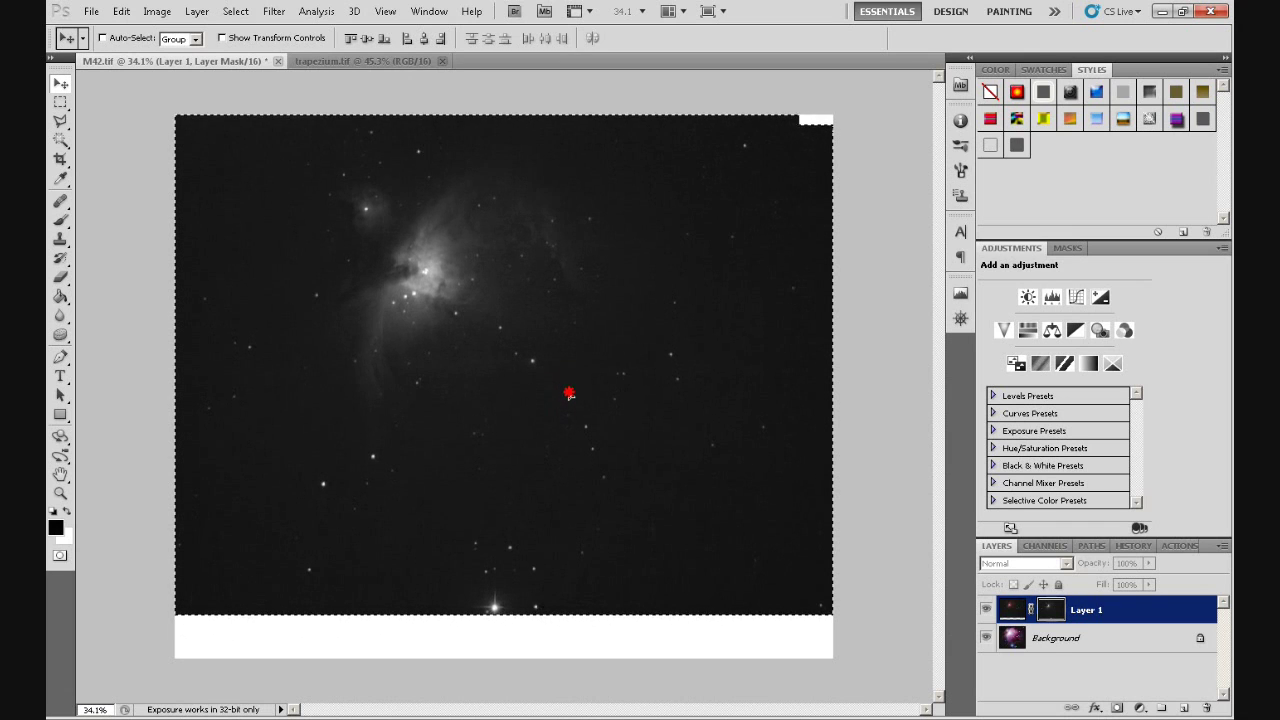
key("4")
key("3")
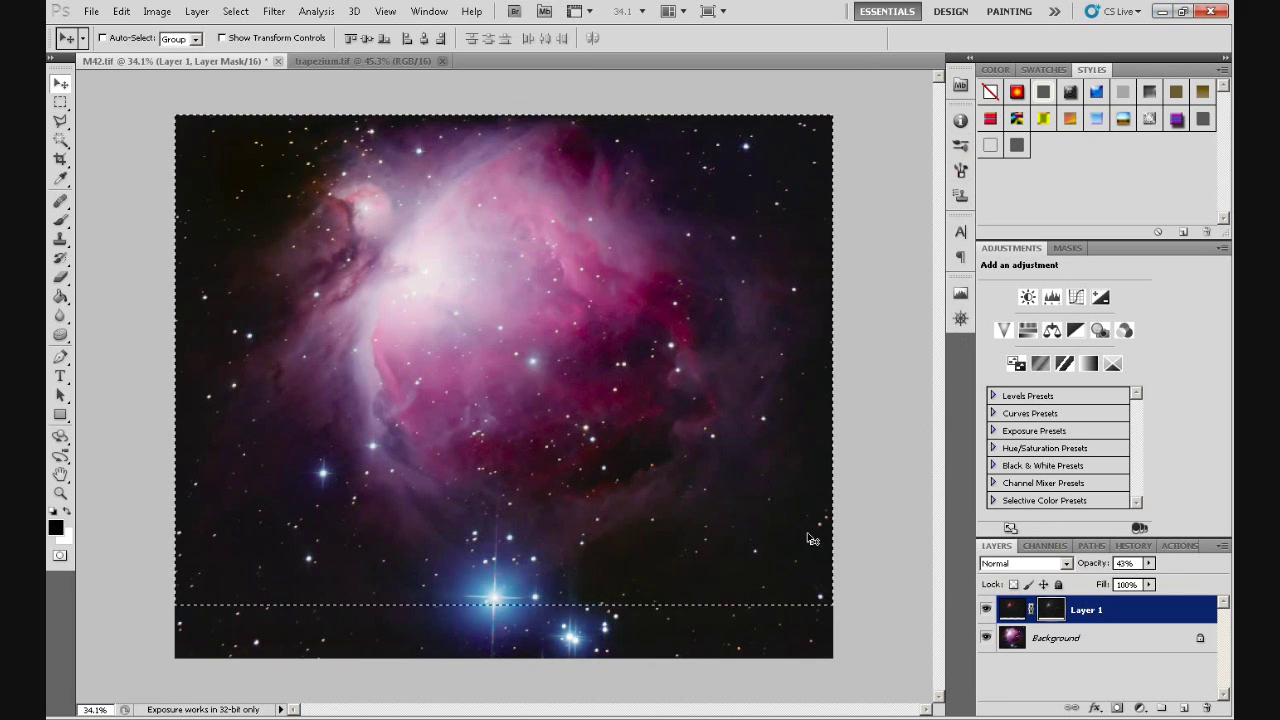
key("ctrl+d")
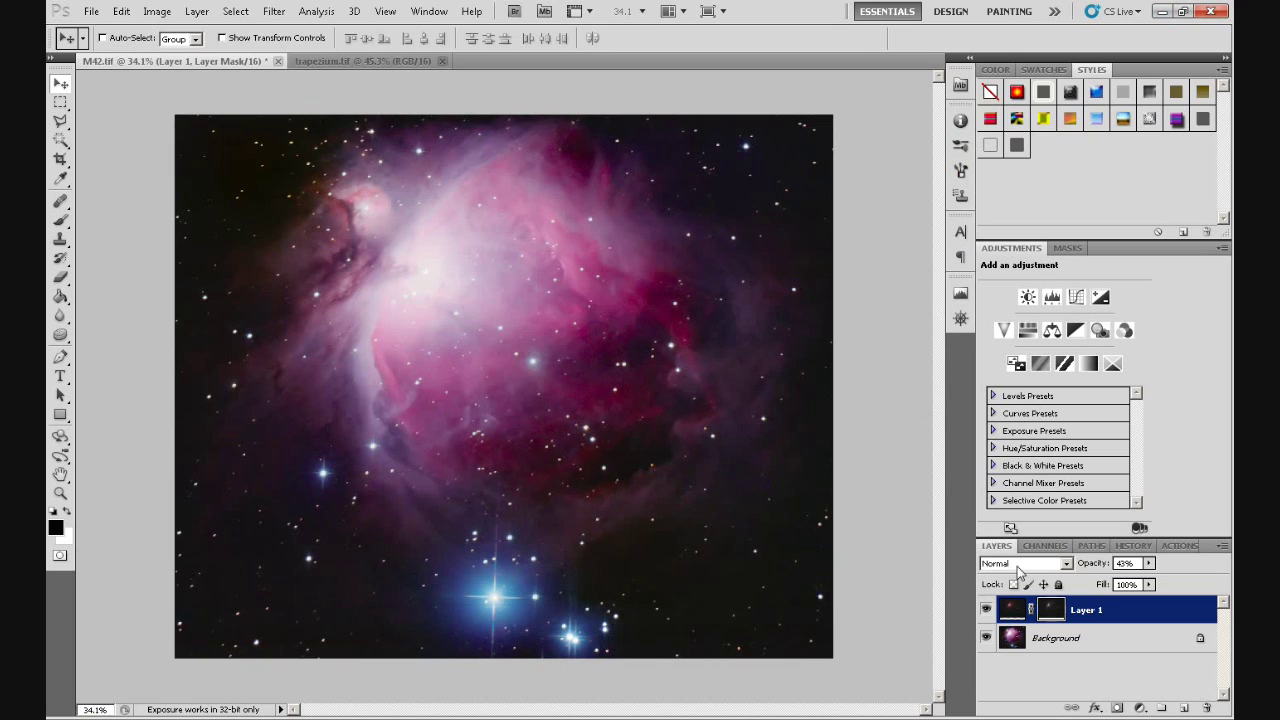
- Display Layer 1's mask on its own and raise its brightness to 150 with Brightness/Contrast
left_click(1051, 610, "alt")
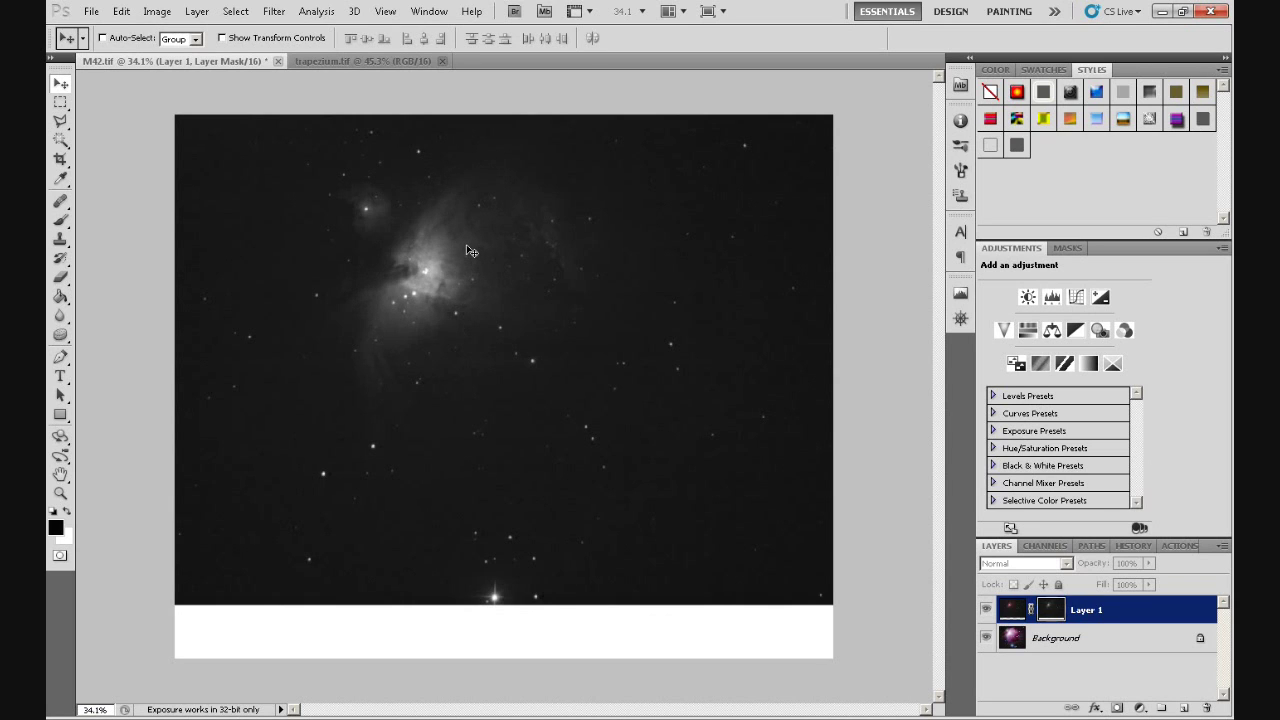
left_click(158, 11)
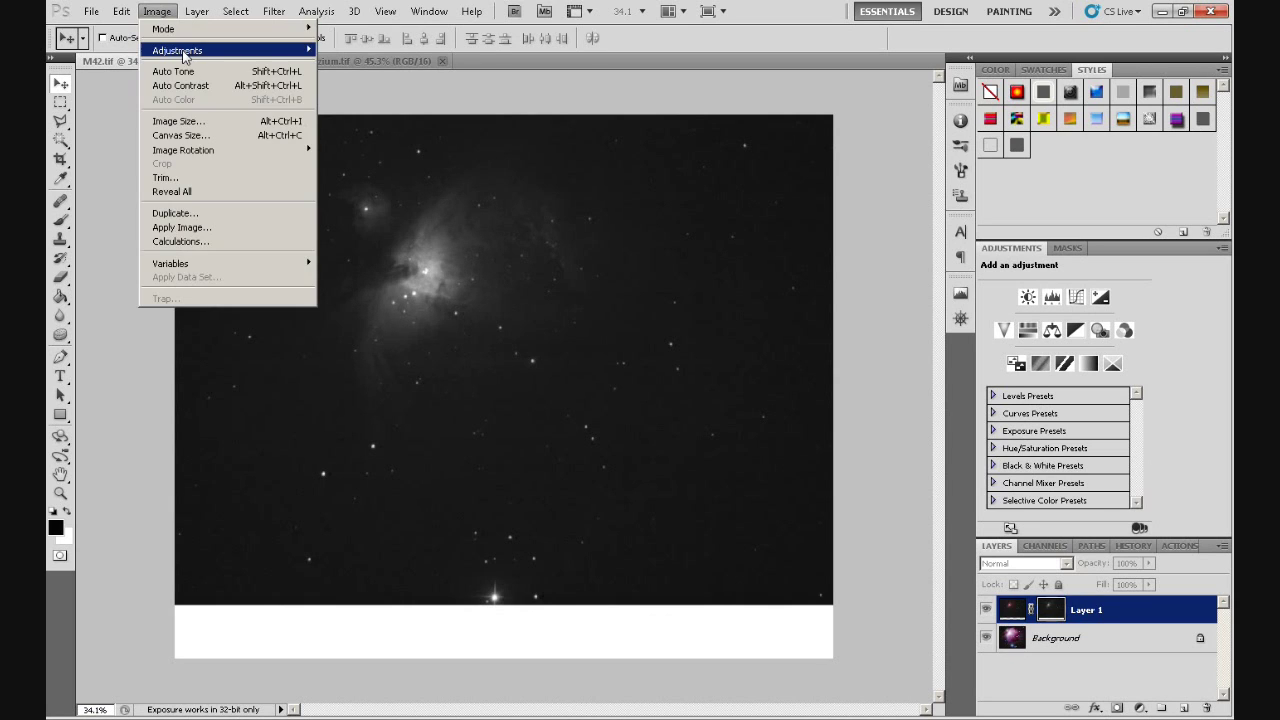
mouse_move(183, 55)
left_click(326, 48)
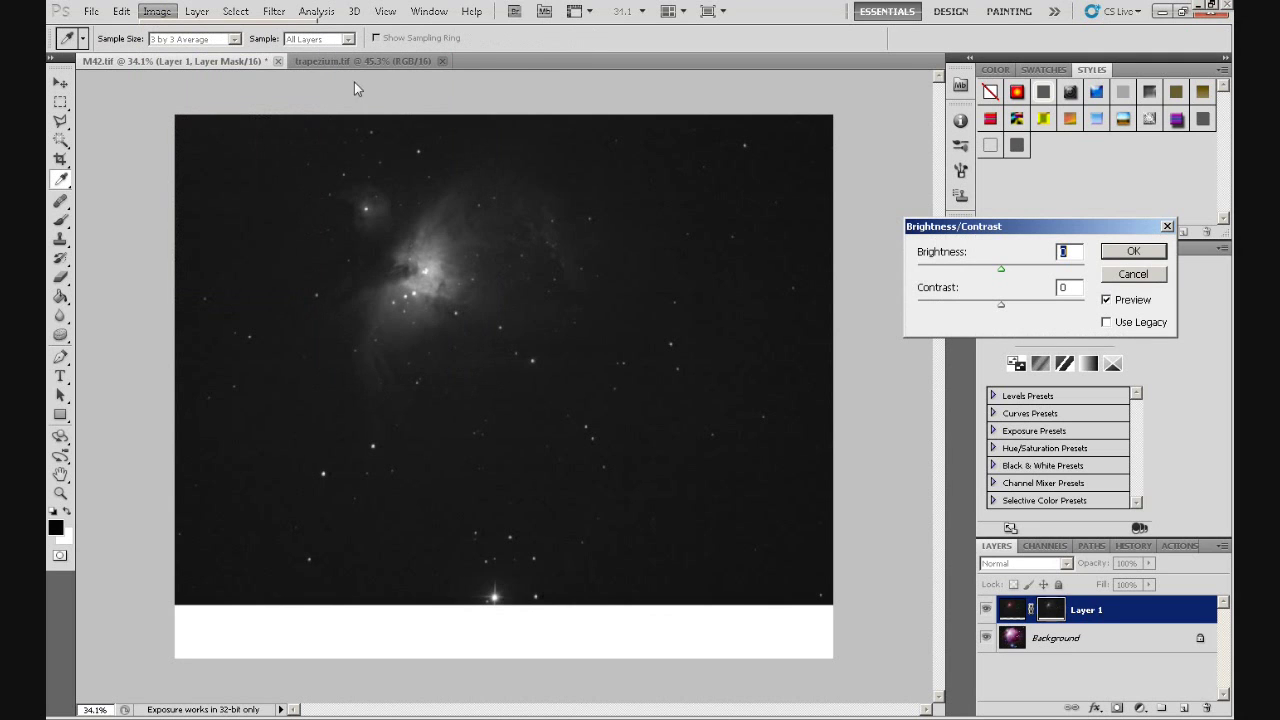
left_click_drag(1001, 268, 1086, 271)
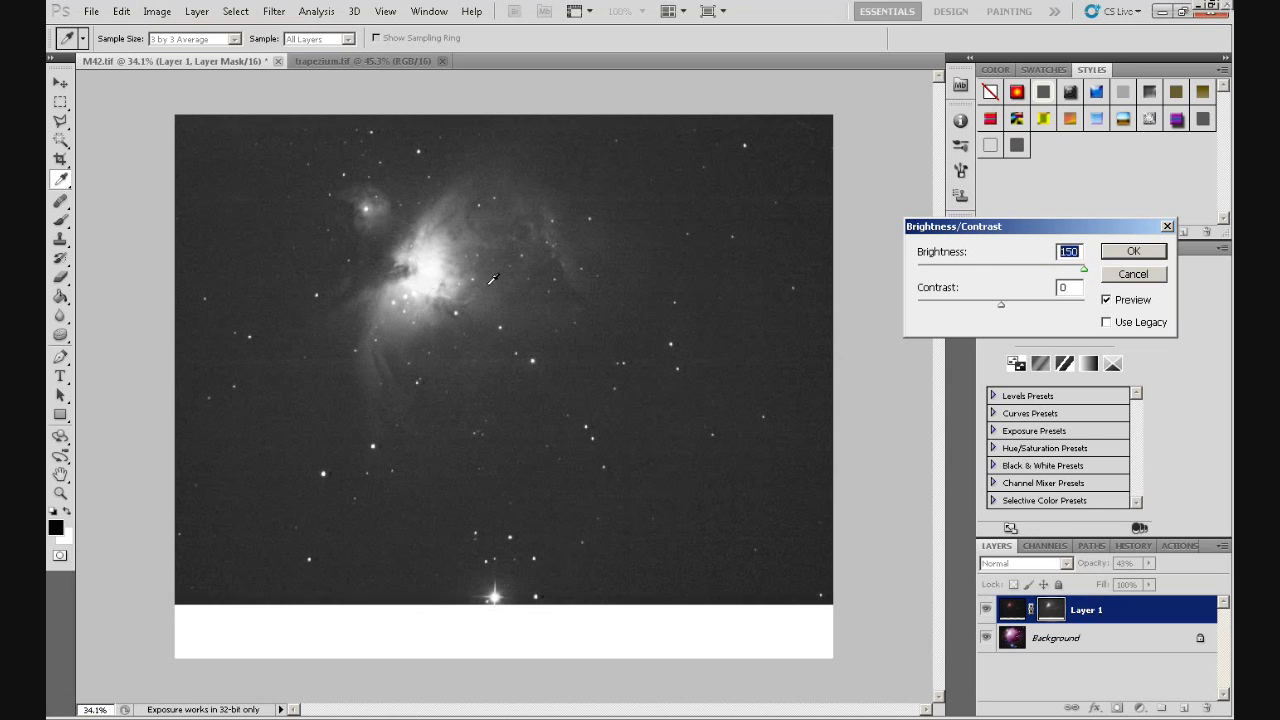
left_click(1133, 252)
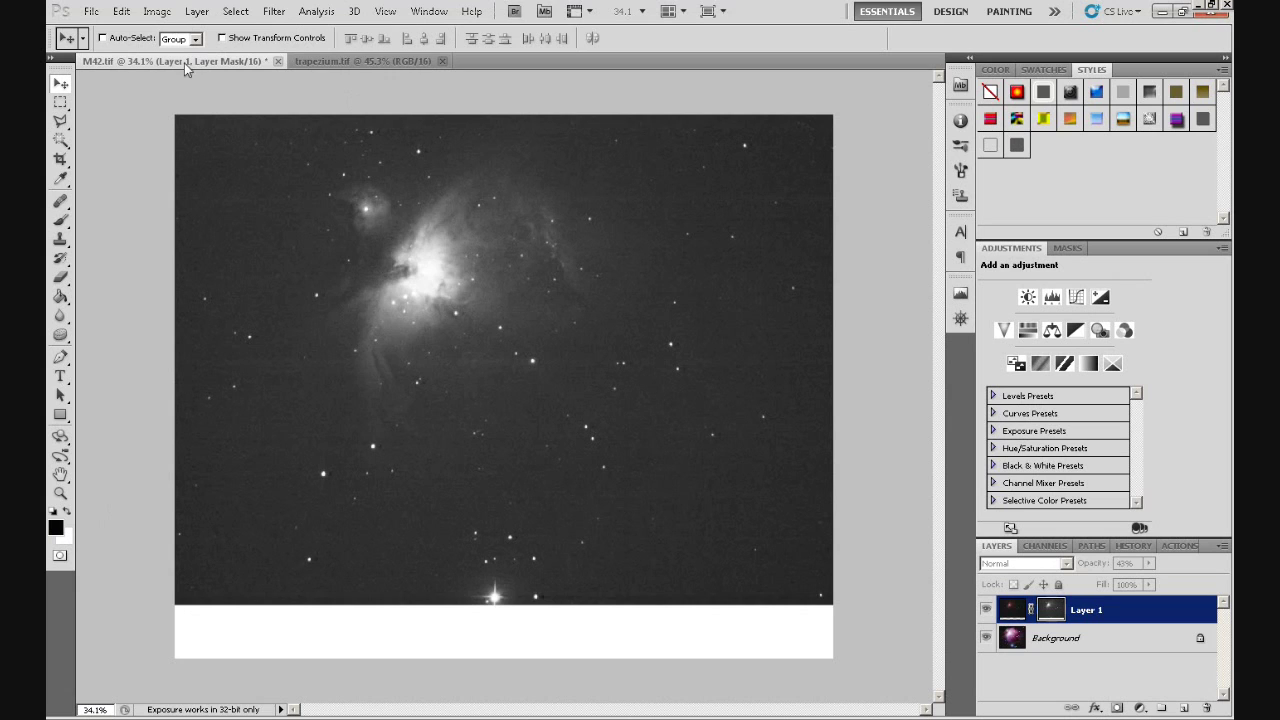
- Apply a Gaussian Blur with a radius of 17.6 pixels to Layer 1's mask
left_click(274, 11)
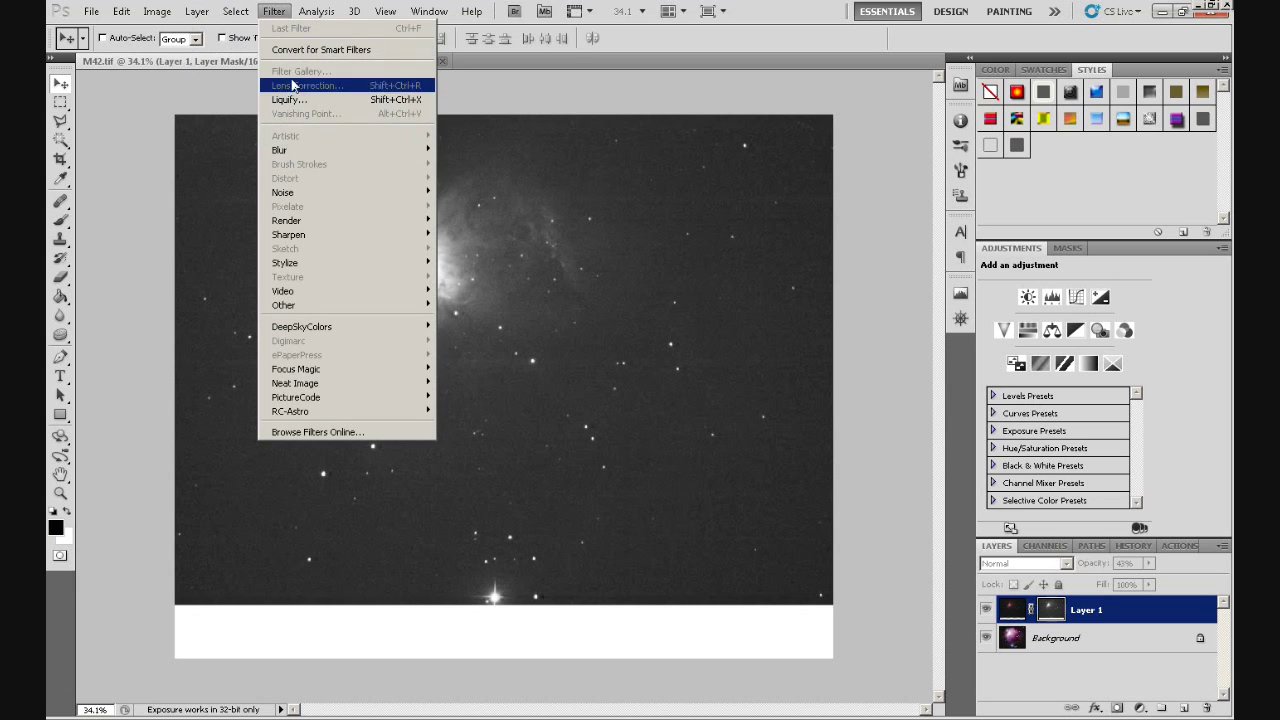
mouse_move(298, 150)
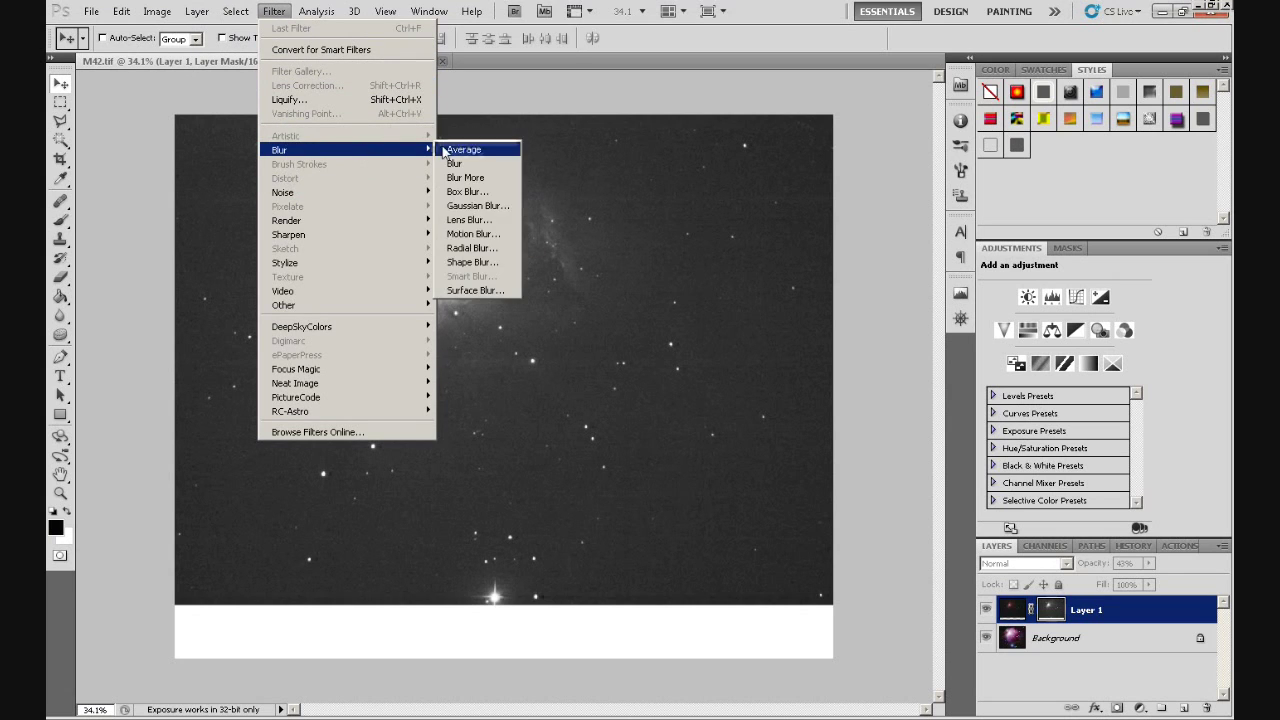
left_click(484, 205)
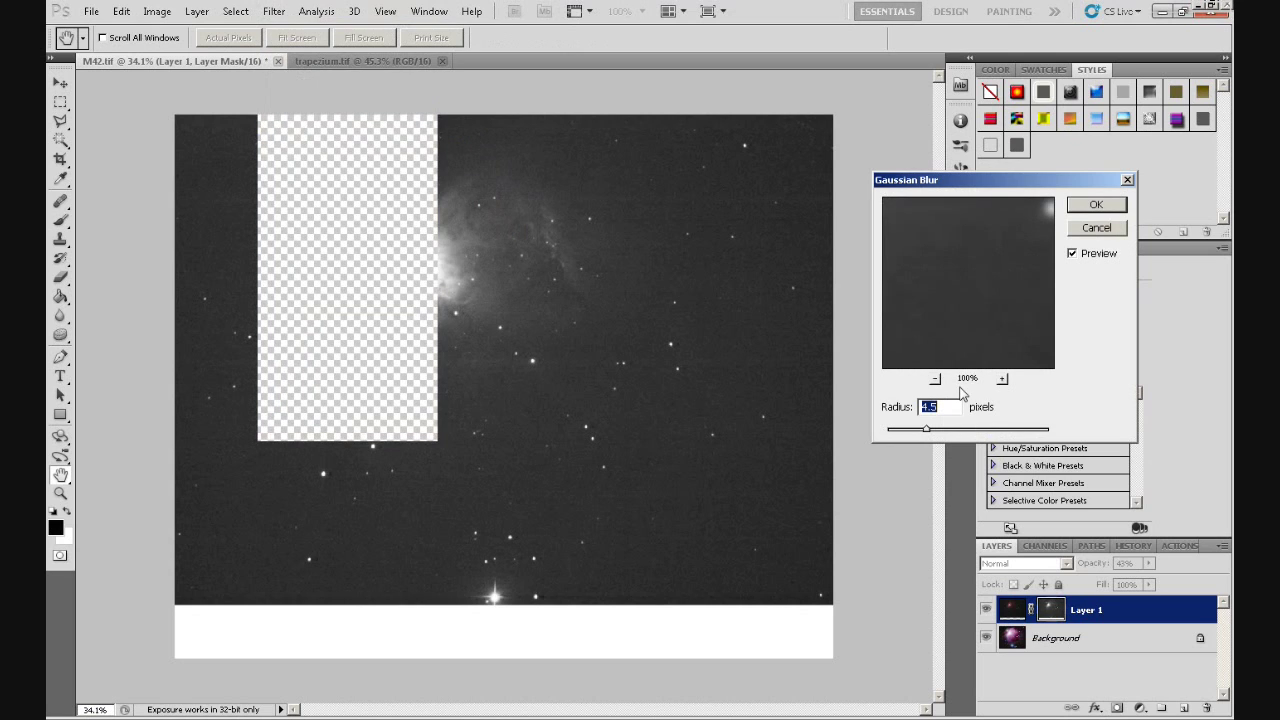
left_click_drag(925, 430, 960, 430)
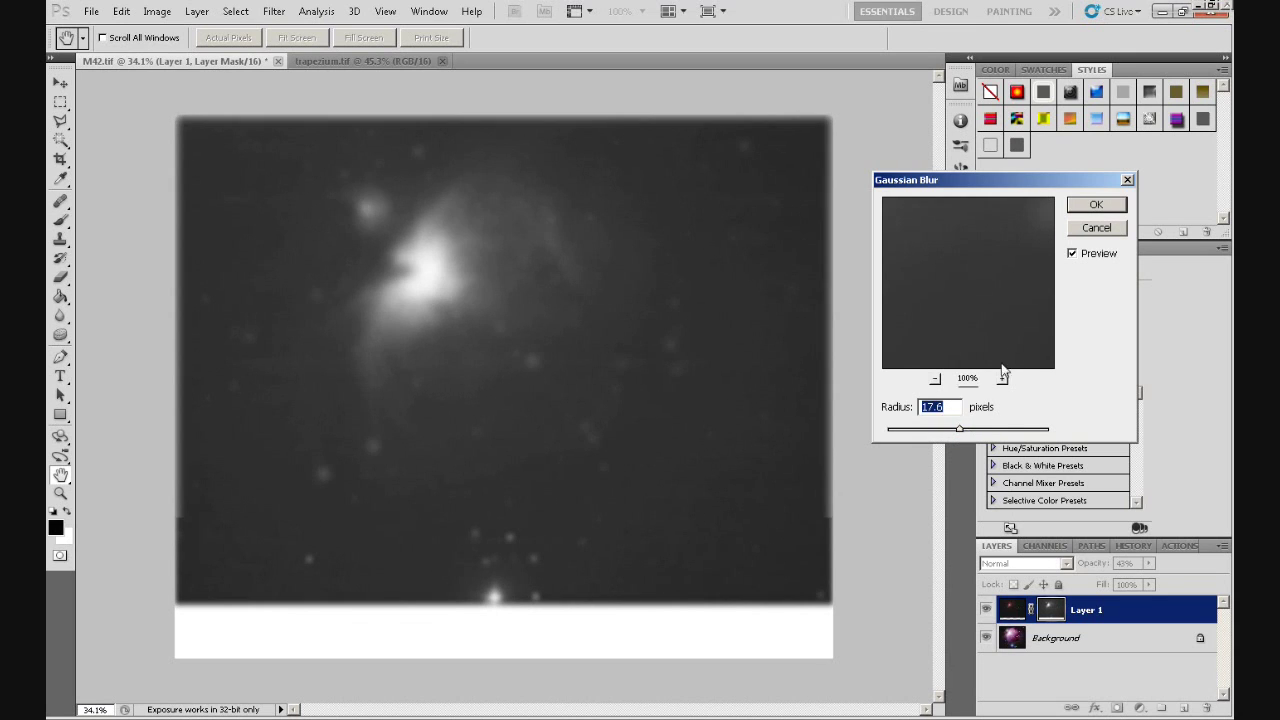
left_click(1093, 206)
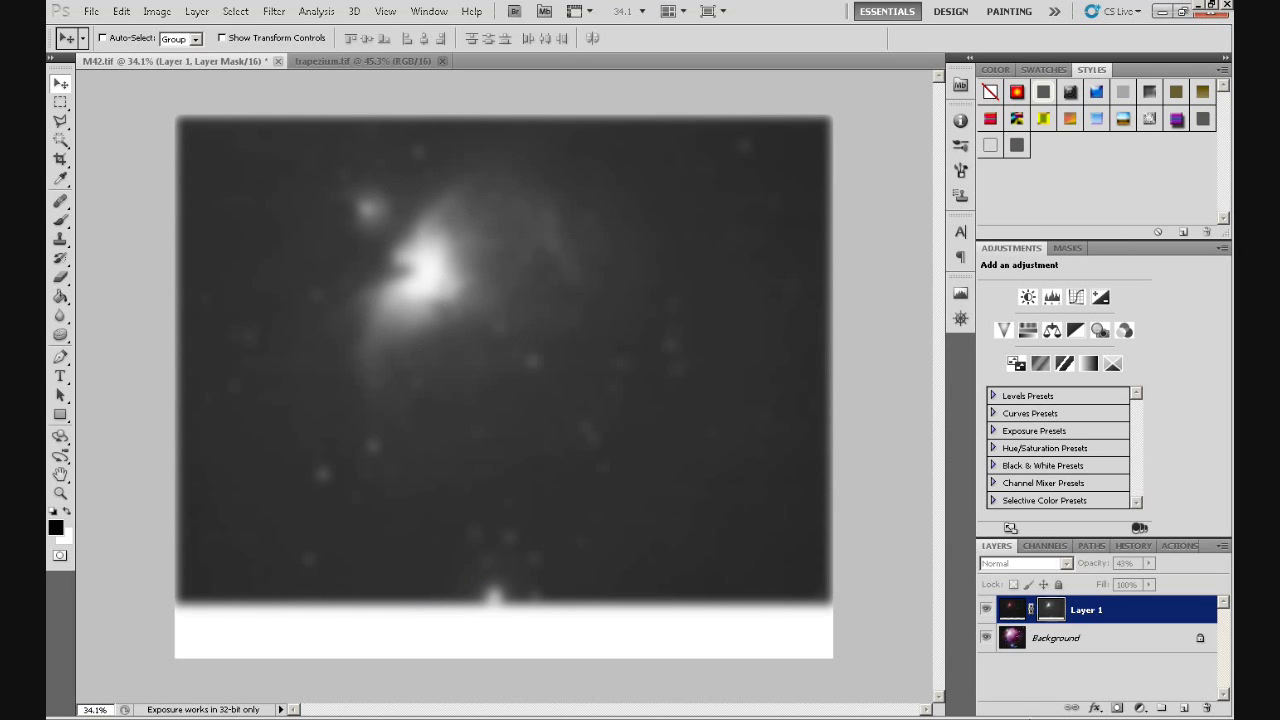
- Return to the composite and toggle Layer 1's visibility repeatedly to compare the nebula core with and without the masked layer
left_click(985, 607)
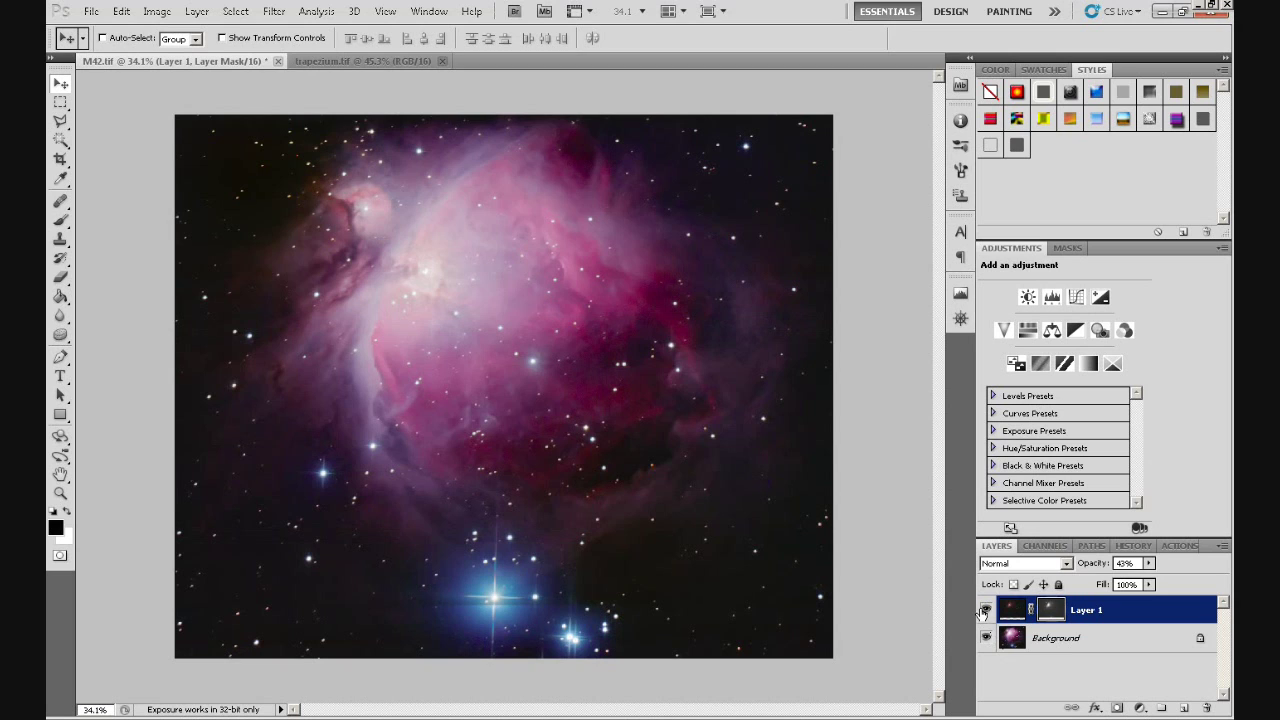
left_click(985, 609)
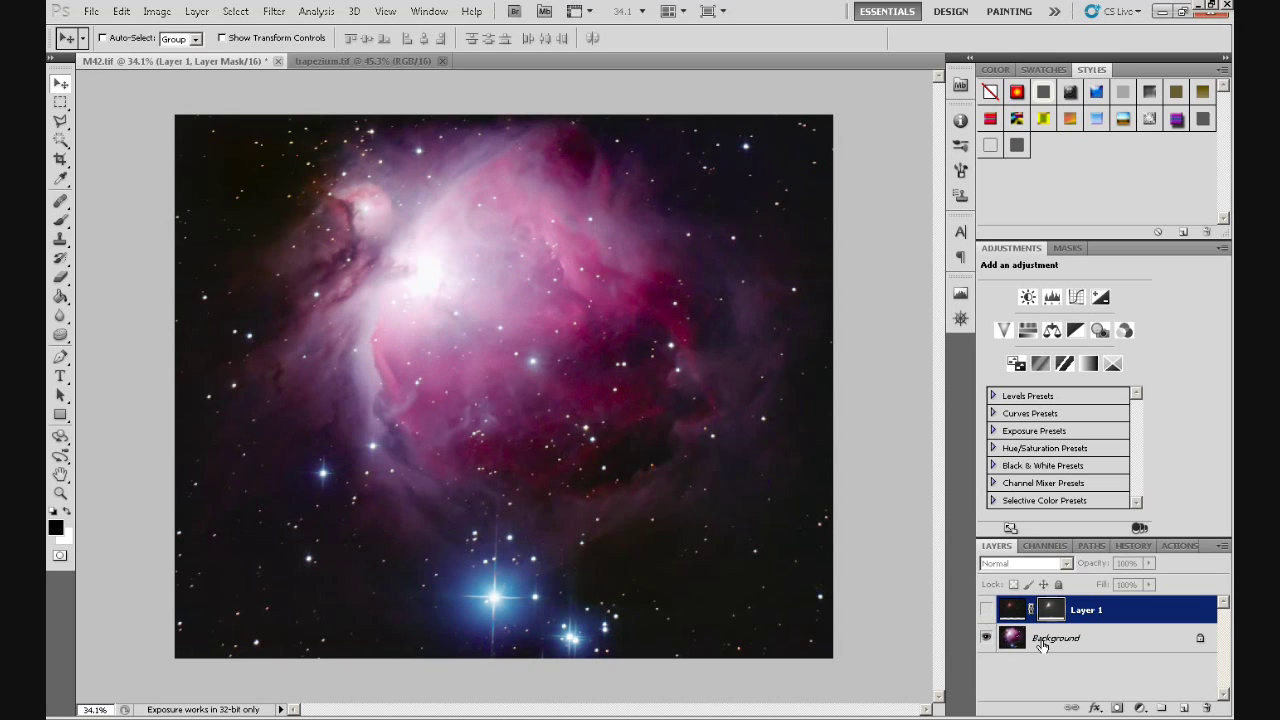
left_click(987, 611)
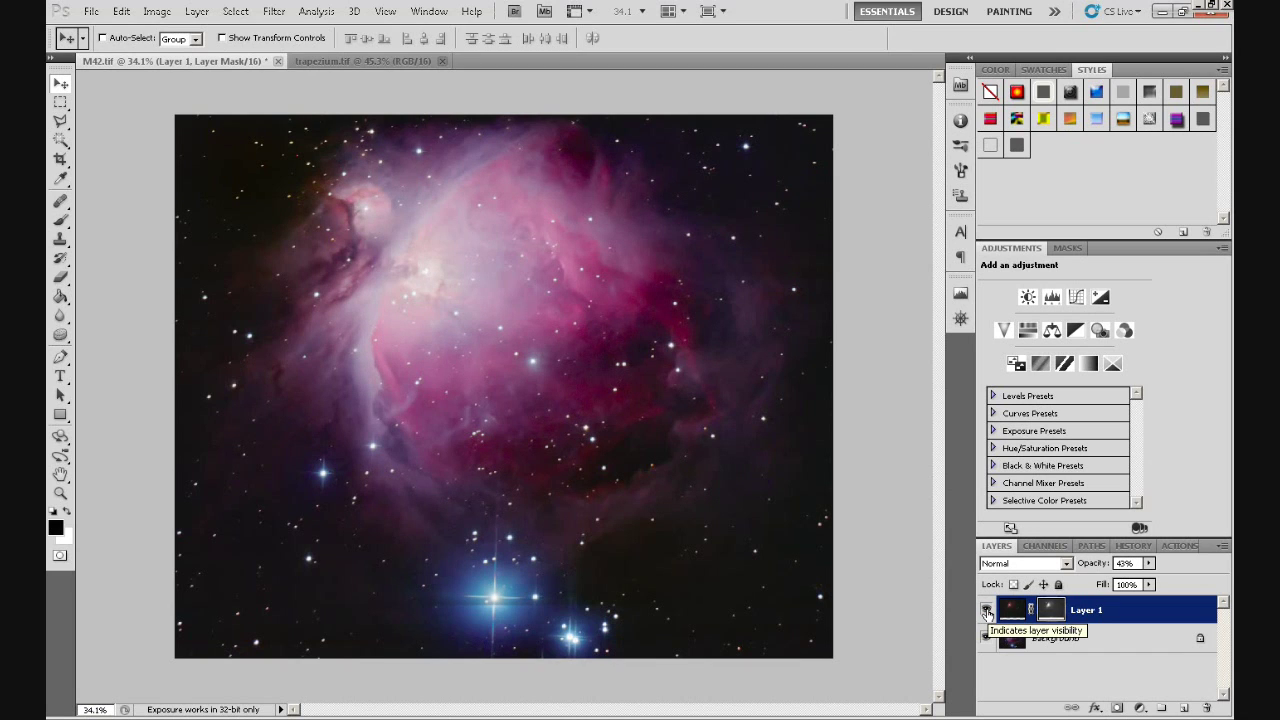
left_click(987, 611)
left_click(987, 611)
left_click(987, 611)
left_click(987, 611)
left_click(987, 611)
left_click(987, 611)
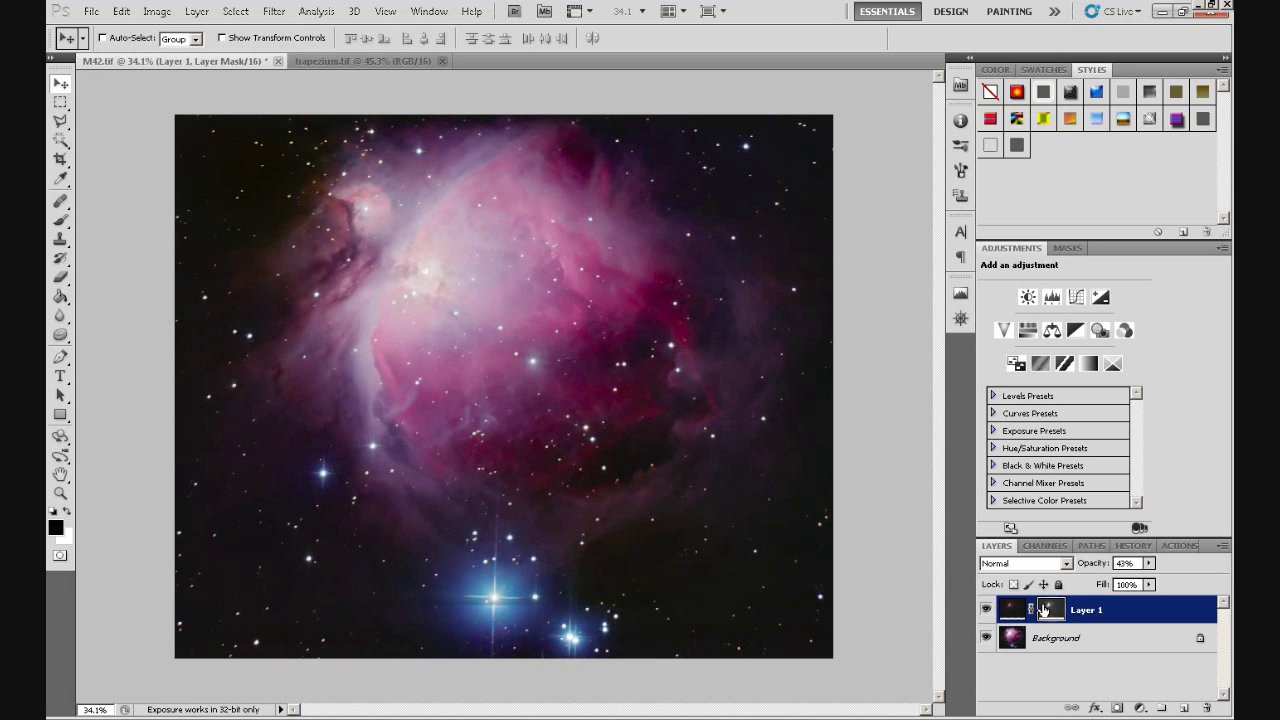
- Paint Layer 1's mask black everywhere outside the bright nebula core, using a soft 300 px brush with 0% hardness
left_click(1049, 610, "alt")
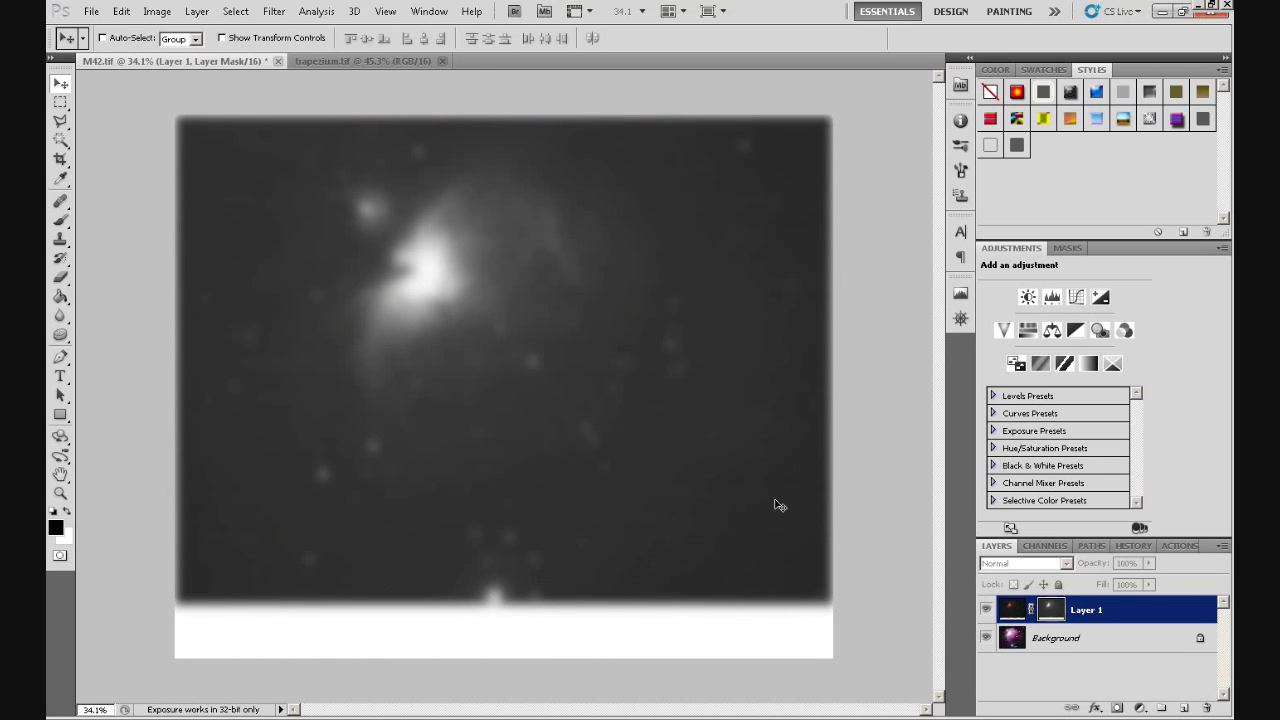
left_click(56, 529)
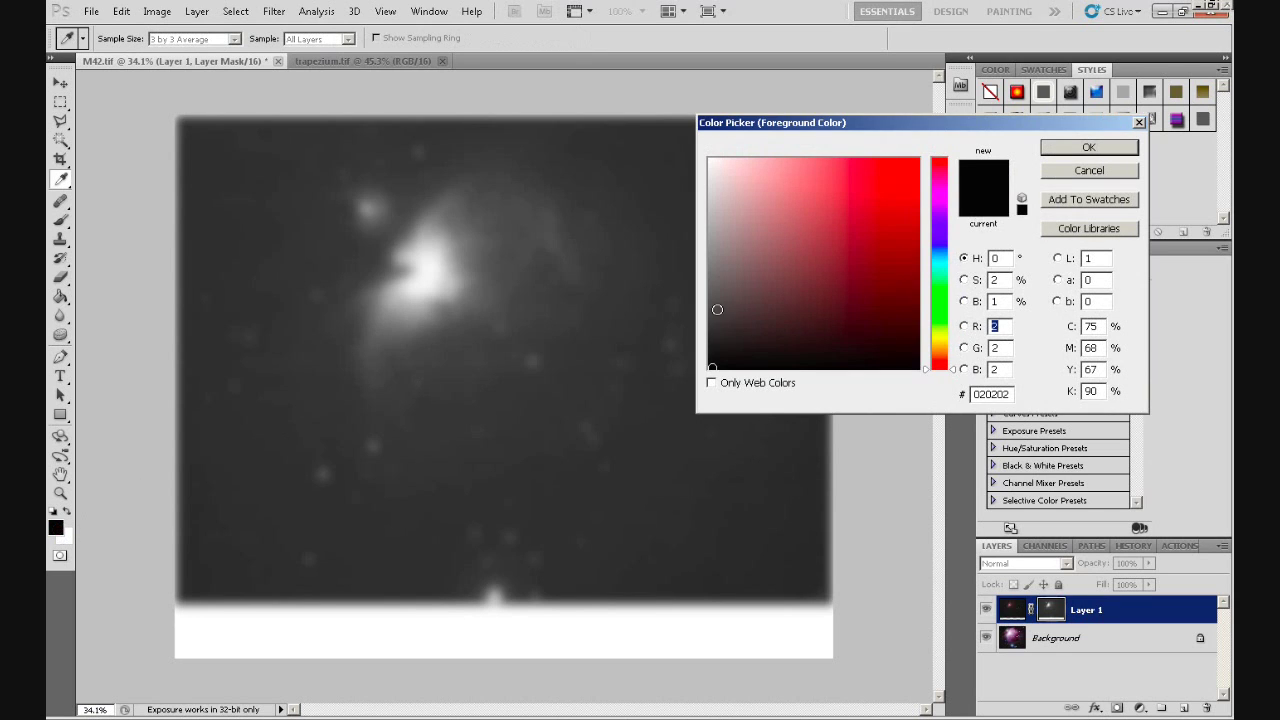
left_click(1089, 171)
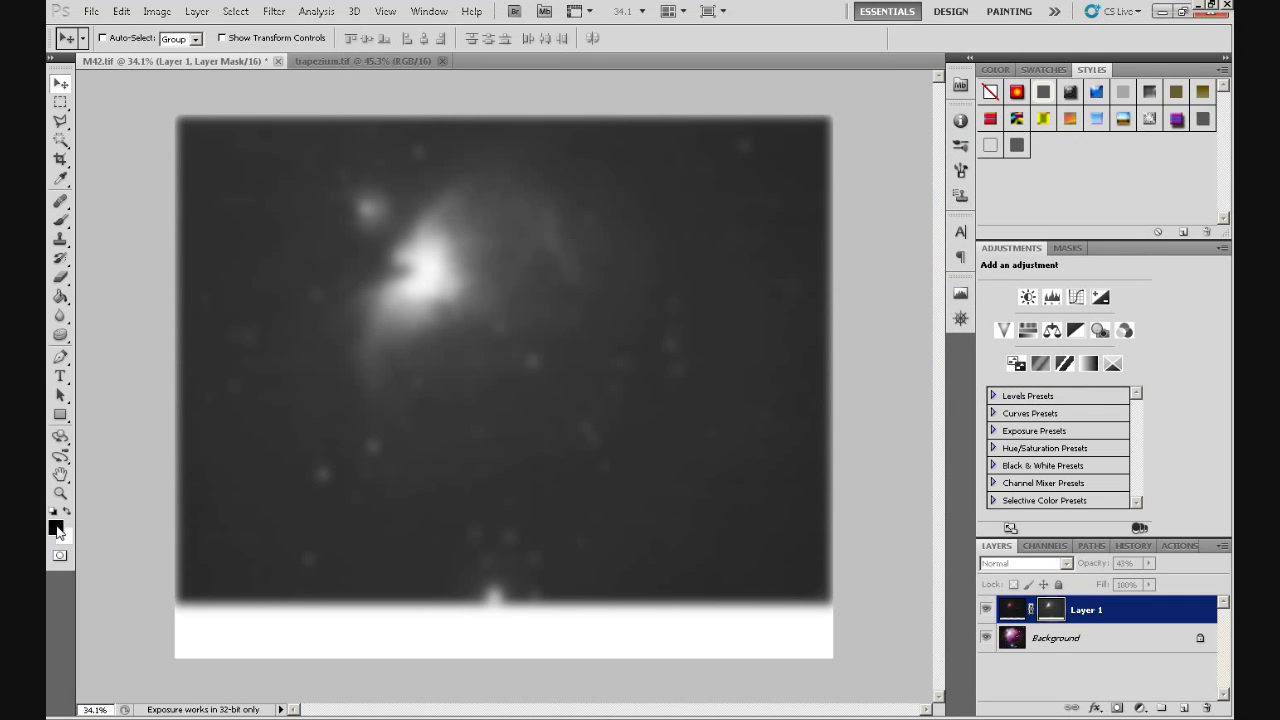
left_click(60, 222)
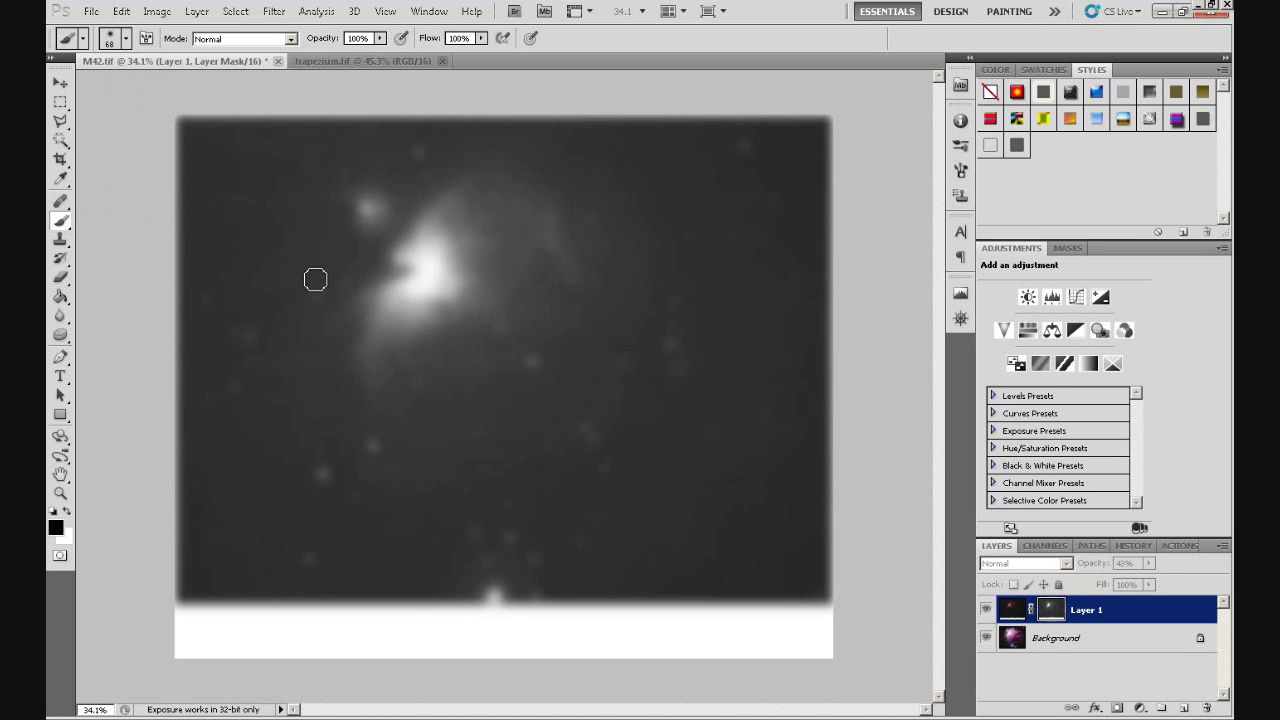
left_click(126, 39)
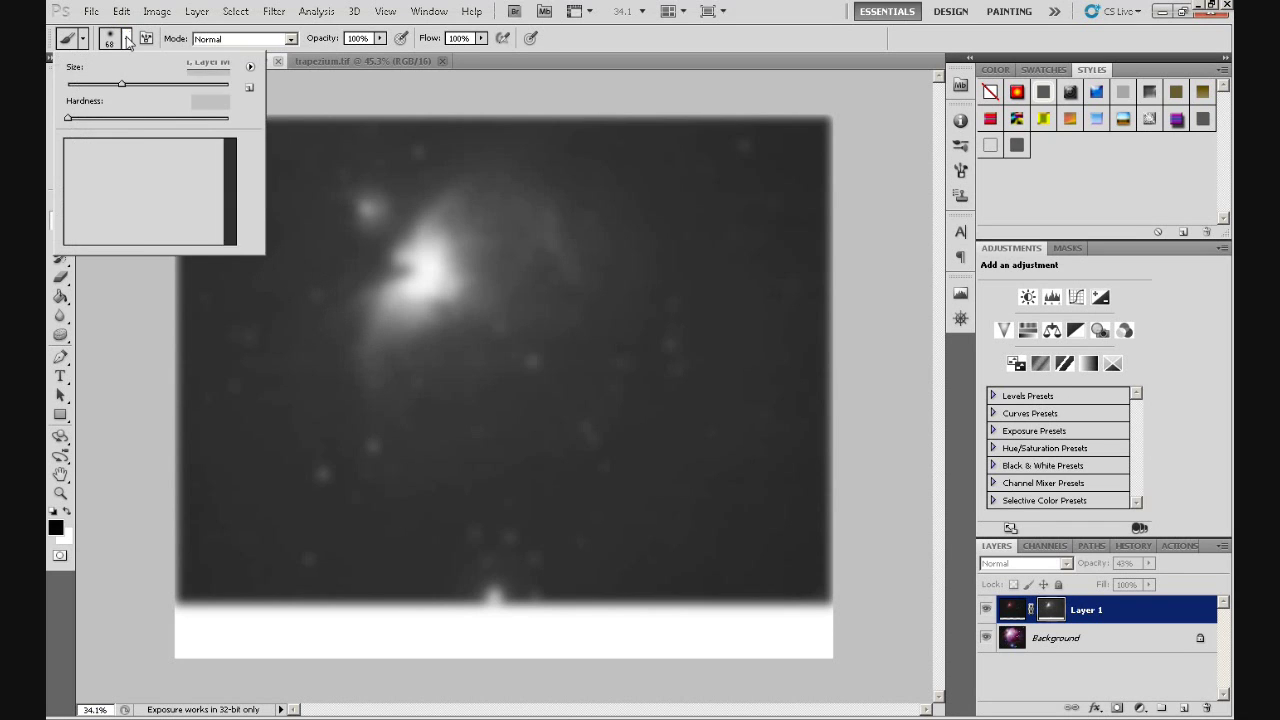
left_click(212, 206)
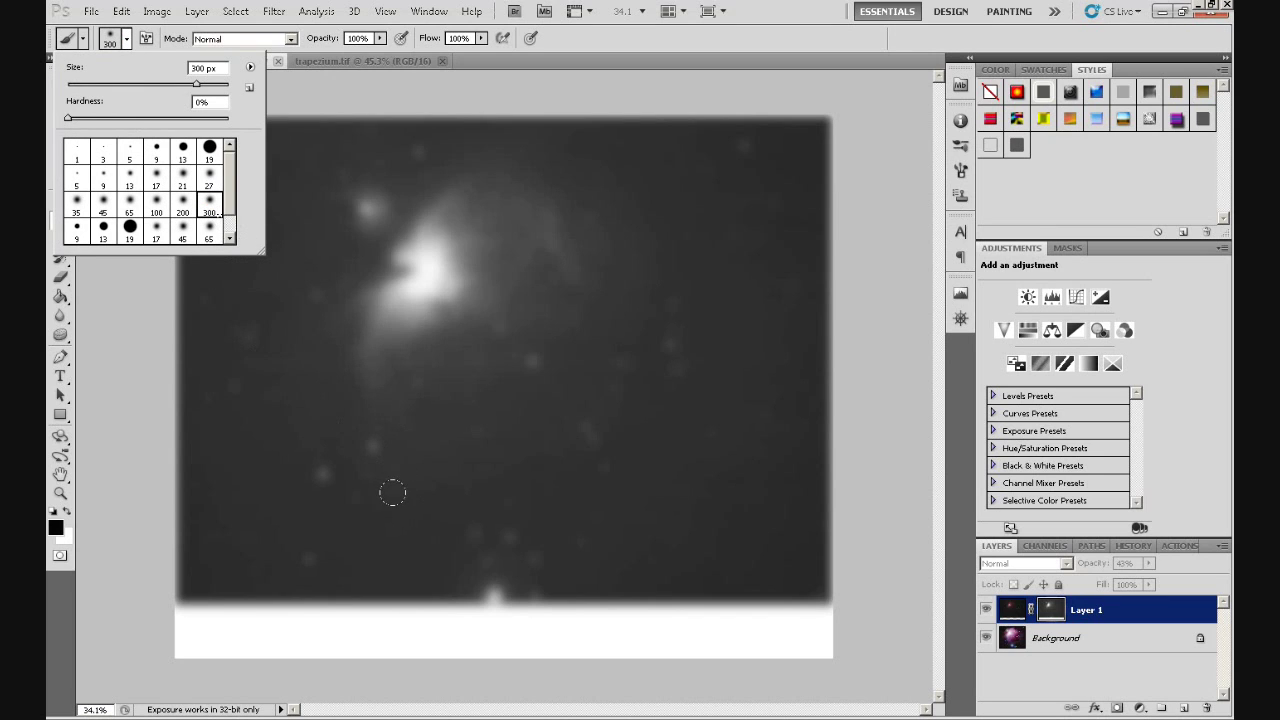
mouse_move(197, 515)
left_mouse_down()
mouse_move(443, 537)
mouse_move(166, 554)
mouse_move(634, 574)
mouse_move(794, 543)
mouse_move(757, 600)
mouse_move(683, 632)
mouse_move(369, 589)
mouse_move(280, 614)
mouse_move(214, 602)
mouse_move(266, 583)
mouse_move(231, 488)
mouse_move(377, 503)
mouse_move(681, 489)
mouse_move(800, 508)
mouse_move(828, 491)
mouse_move(797, 451)
mouse_move(713, 521)
mouse_move(350, 658)
left_mouse_up()
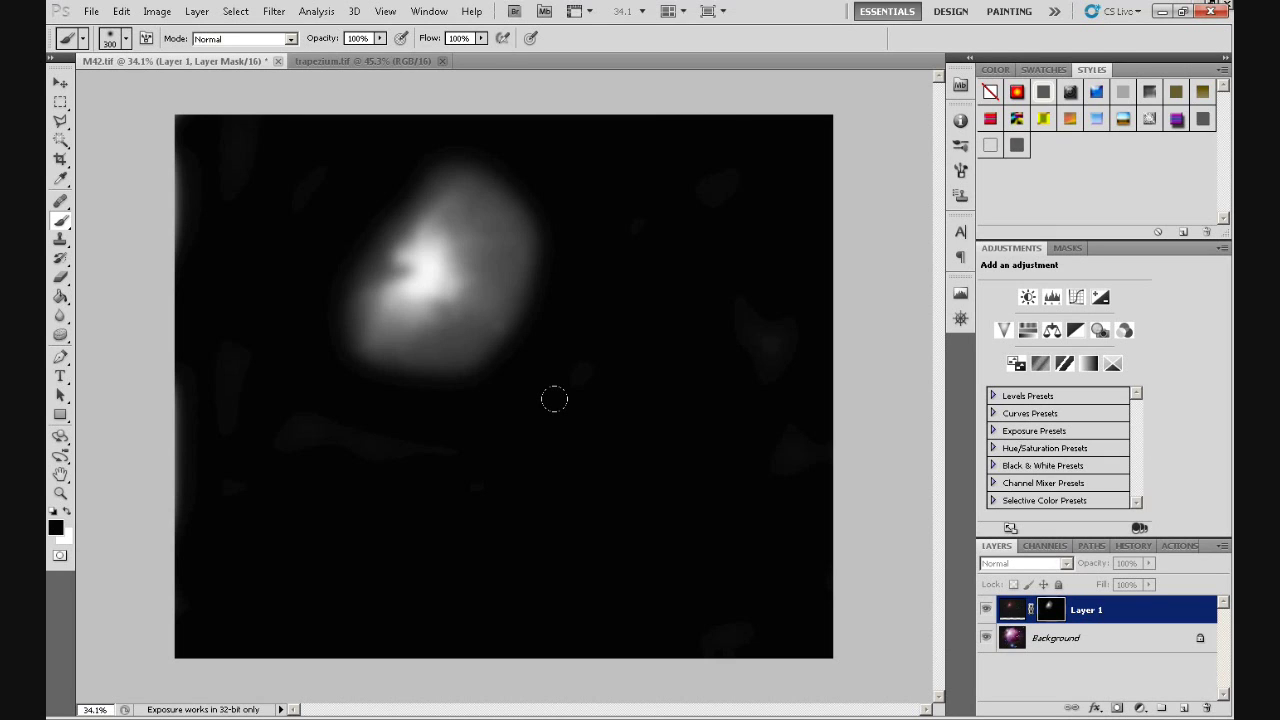
mouse_move(411, 231)
left_mouse_down()
mouse_move(401, 288)
mouse_move(379, 263)
mouse_move(402, 262)
mouse_move(405, 285)
mouse_move(478, 237)
mouse_move(416, 277)
left_mouse_up()
- Brighten the painted mask with Brightness/Contrast, trying 150 and settling on a lower brightness value
left_click(155, 11)
mouse_move(181, 52)
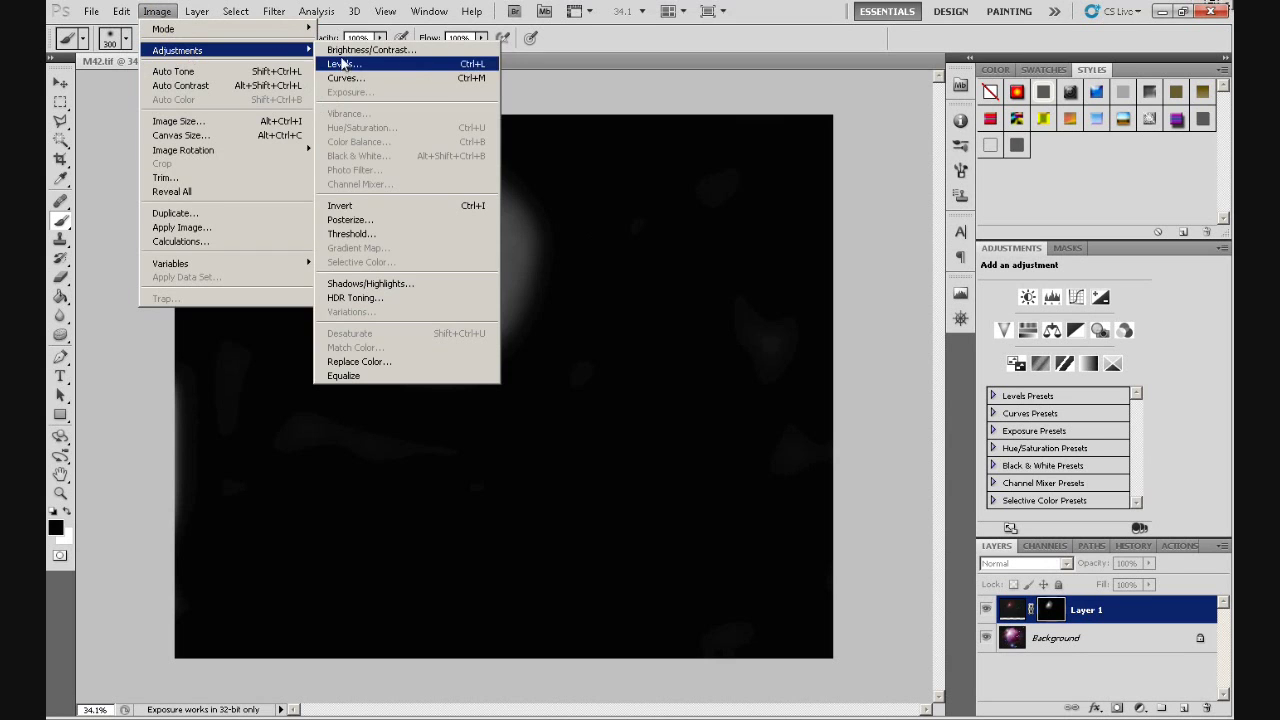
left_click(370, 49)
left_click_drag(1002, 269, 1083, 270)
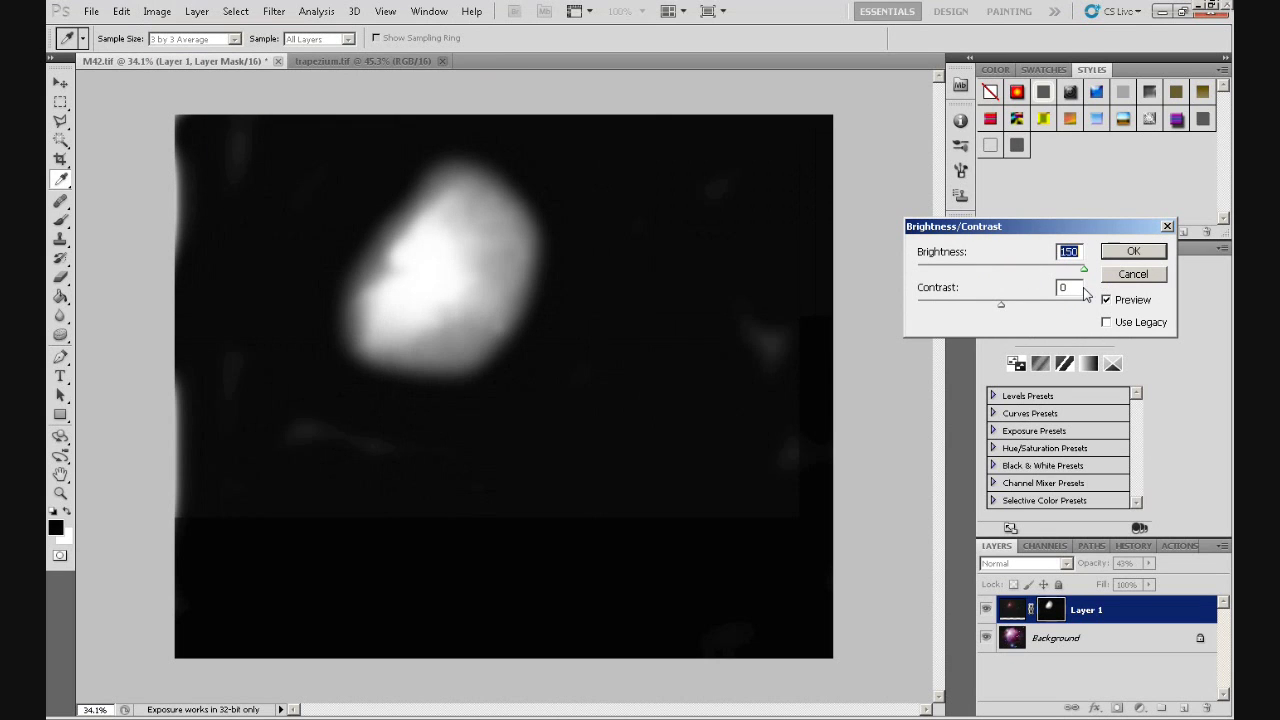
left_click_drag(1083, 269, 1055, 271)
left_click(1133, 251)
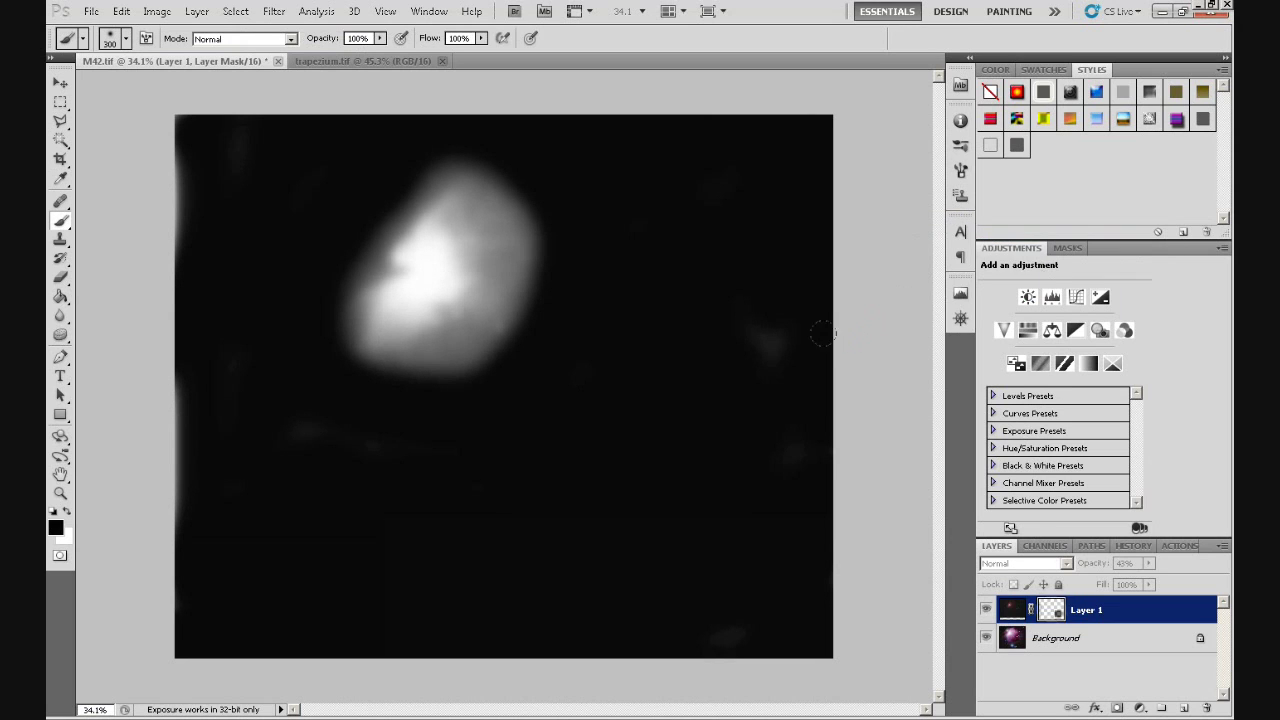
- Paint black over the mask's leftover gray patches and the outer edge of the core, then return to the composite with the Move tool active
mouse_move(757, 314)
left_mouse_down()
mouse_move(757, 274)
mouse_move(459, 455)
mouse_move(297, 417)
mouse_move(177, 343)
mouse_move(209, 123)
mouse_move(162, 140)
mouse_move(180, 245)
left_mouse_up()
mouse_move(466, 131)
left_mouse_down()
mouse_move(513, 189)
mouse_move(510, 301)
mouse_move(484, 337)
mouse_move(424, 364)
mouse_move(323, 363)
left_mouse_up()
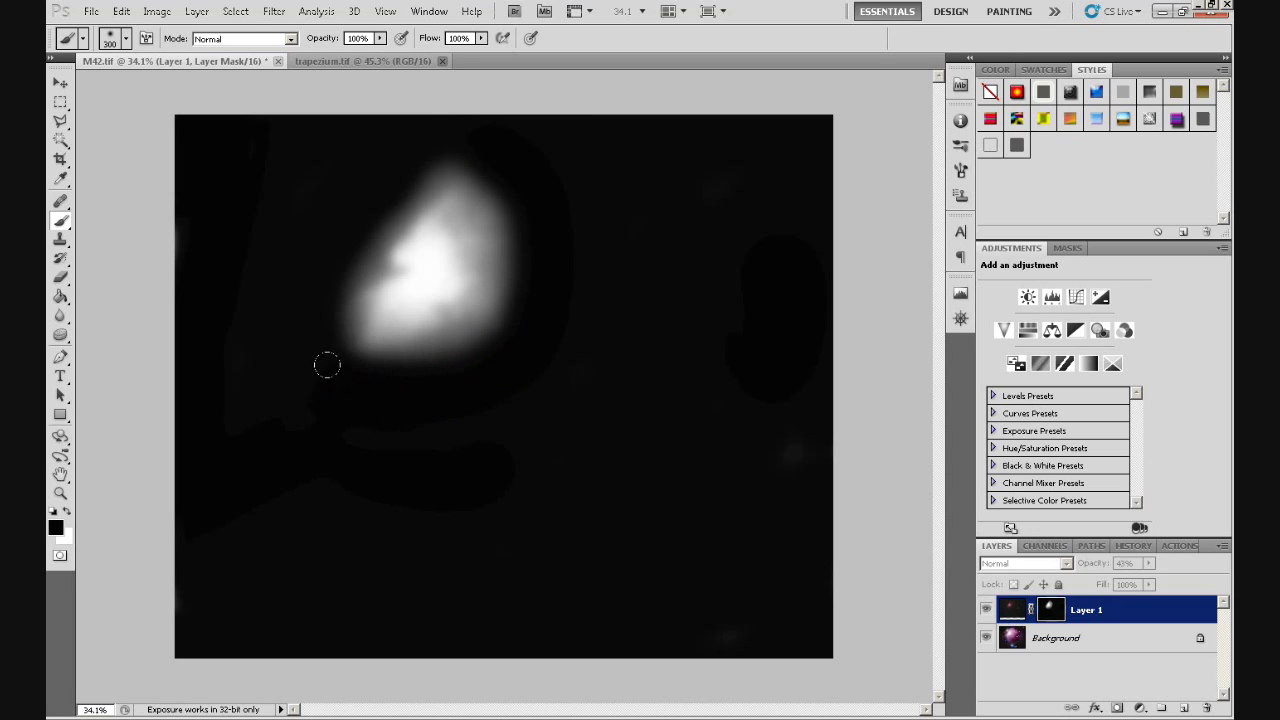
left_click(270, 12)
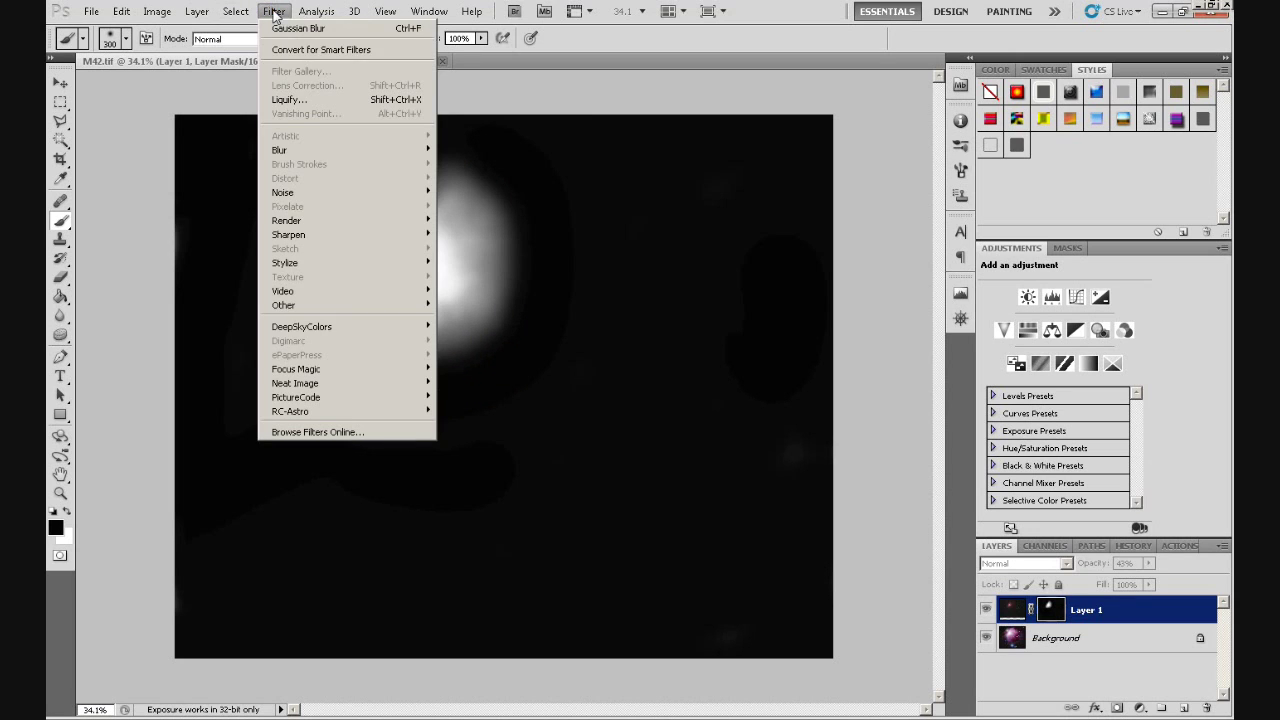
left_click(583, 61)
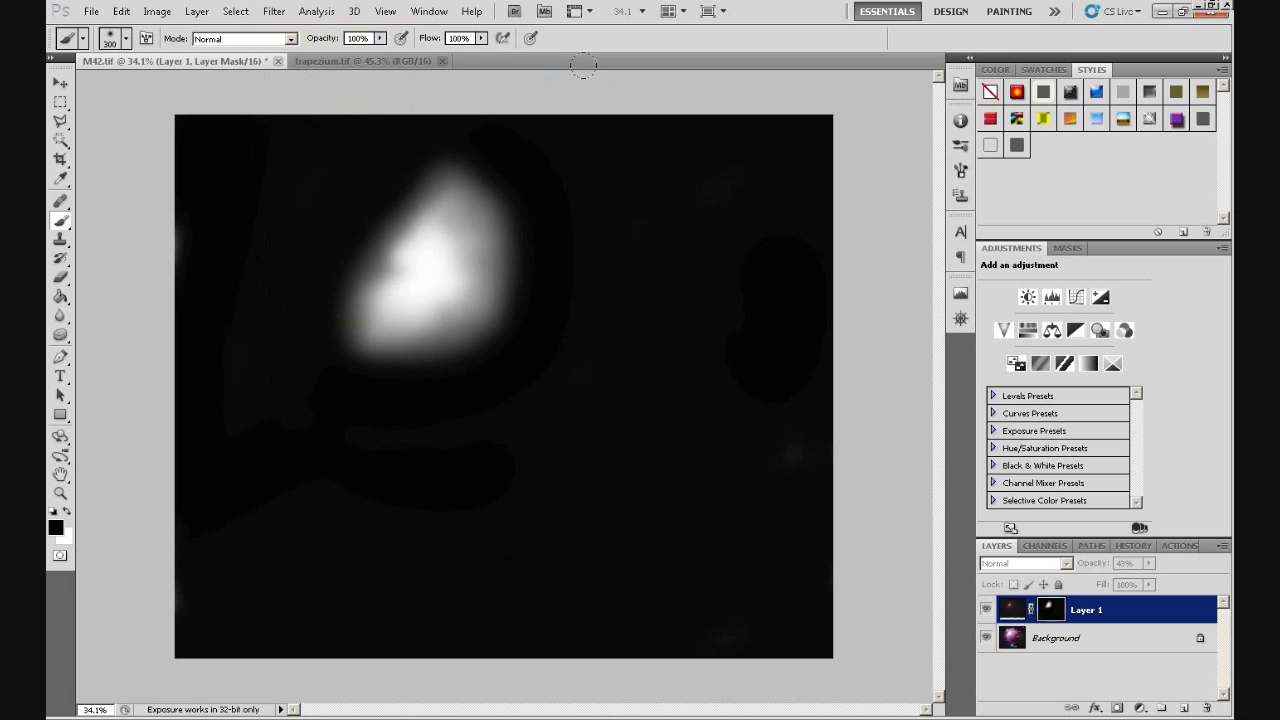
left_click(480, 151)
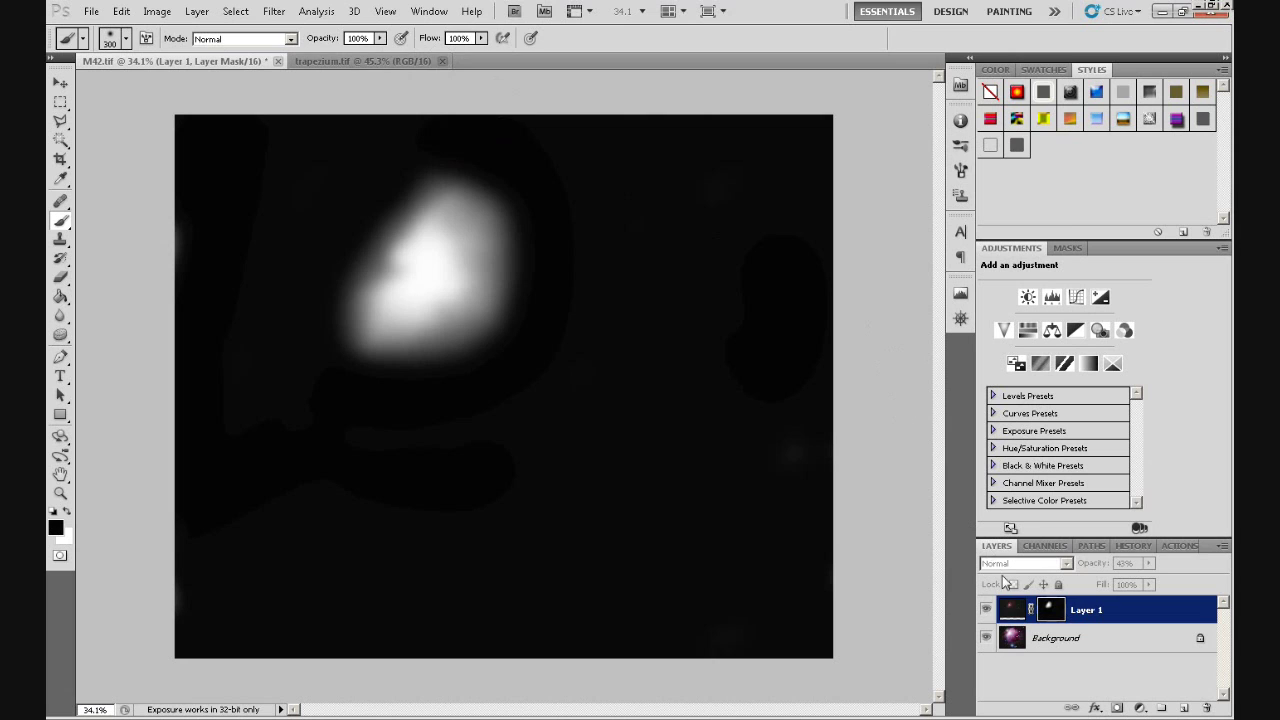
left_click(985, 609)
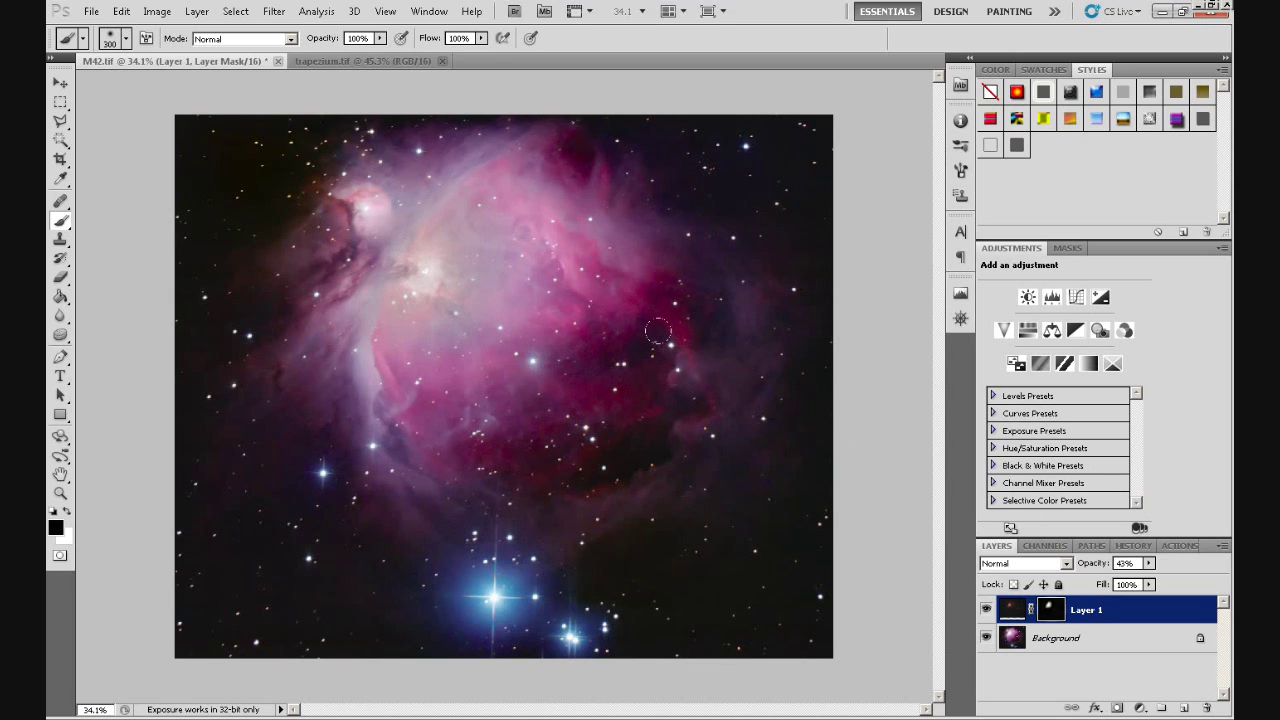
left_click(61, 82)
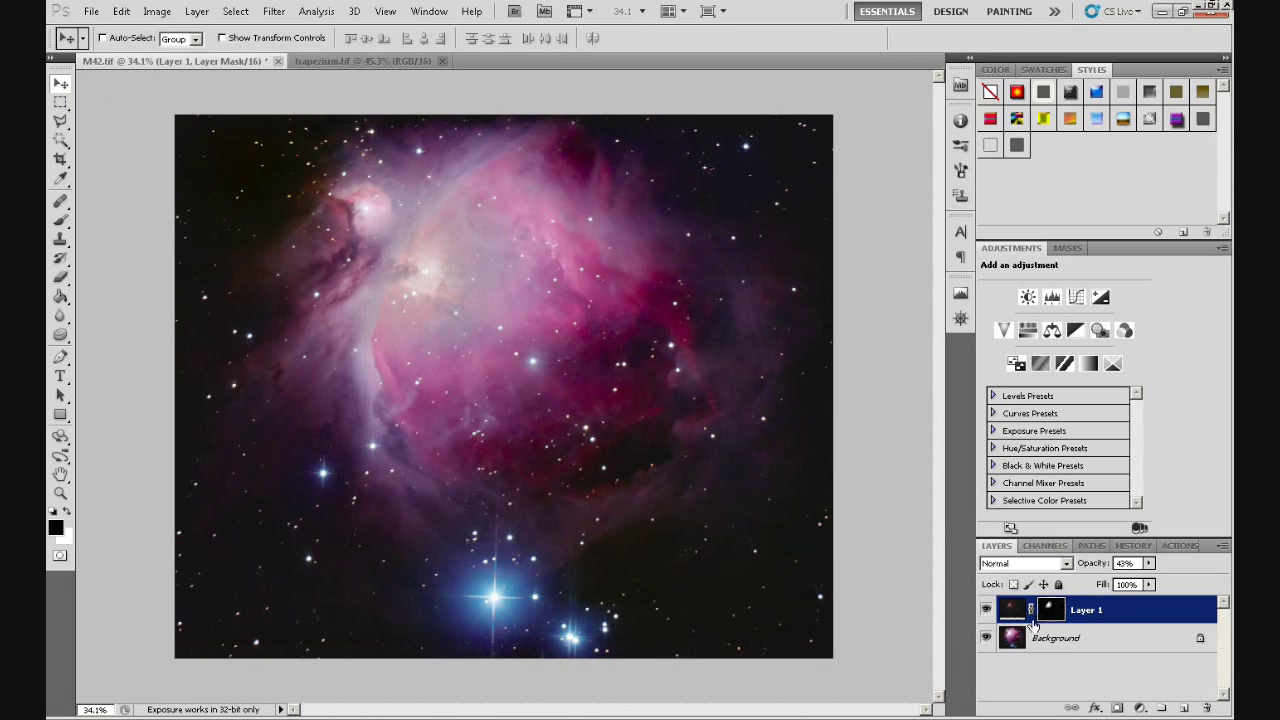
- Select Layer 1 instead of its mask and lower its opacity to 25%, trying about 96% and 28% along the way
left_click(1090, 610)
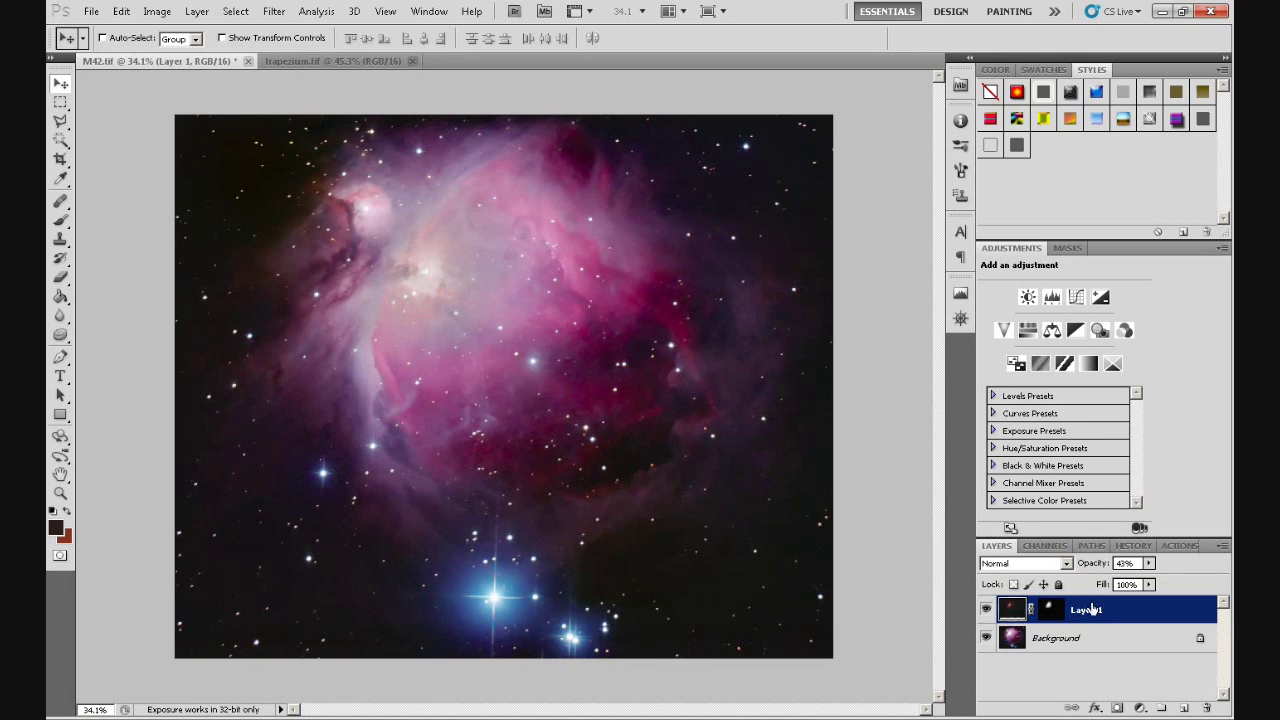
left_click(1148, 565)
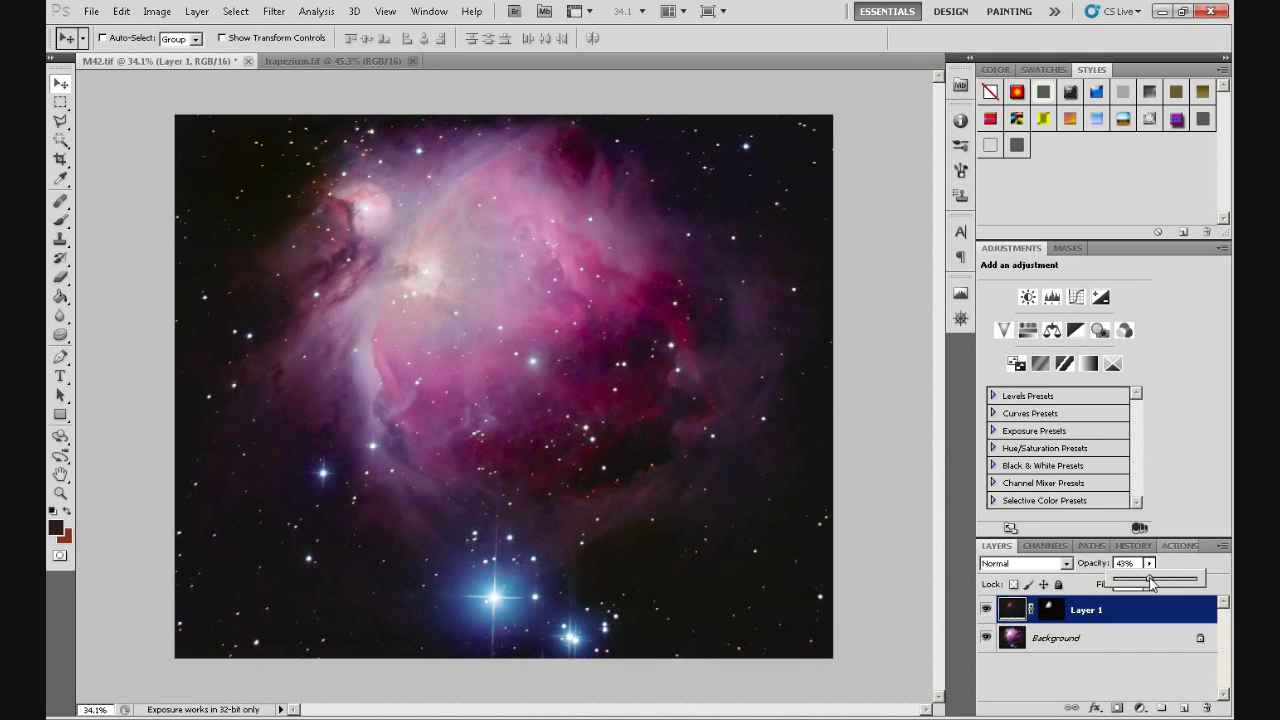
left_click_drag(1151, 580, 1195, 582)
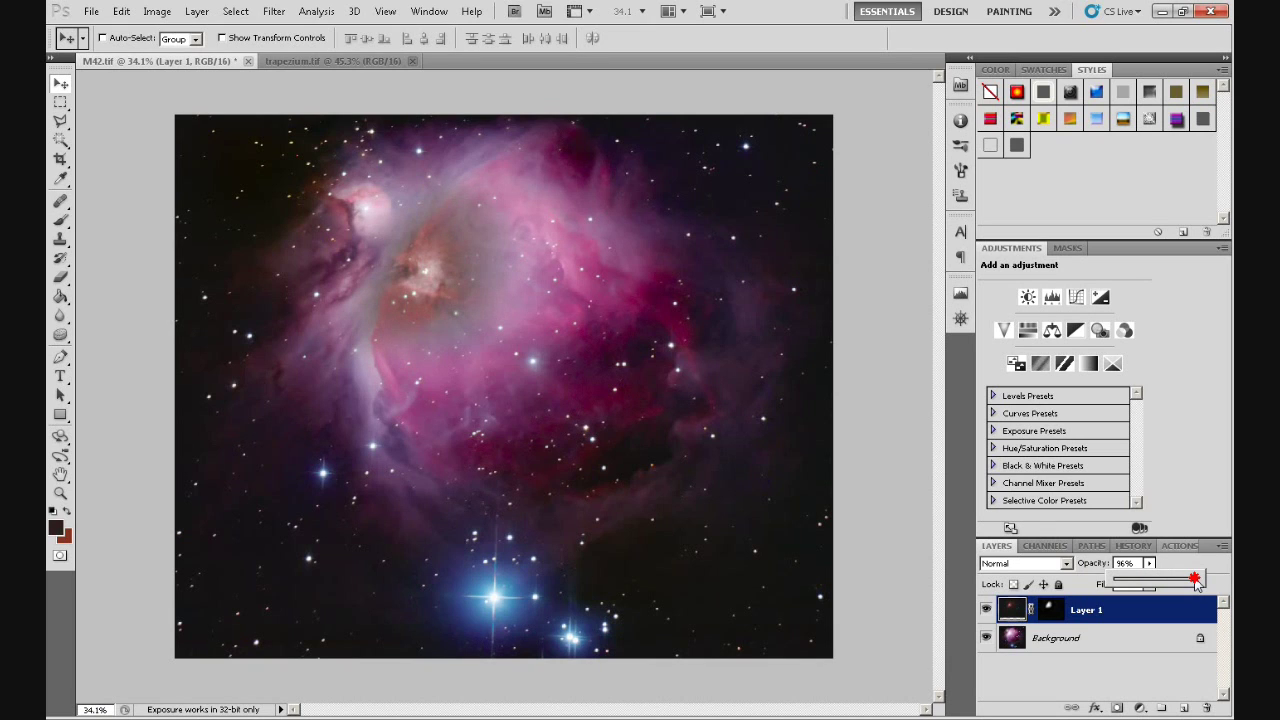
left_click_drag(1196, 584, 1139, 581)
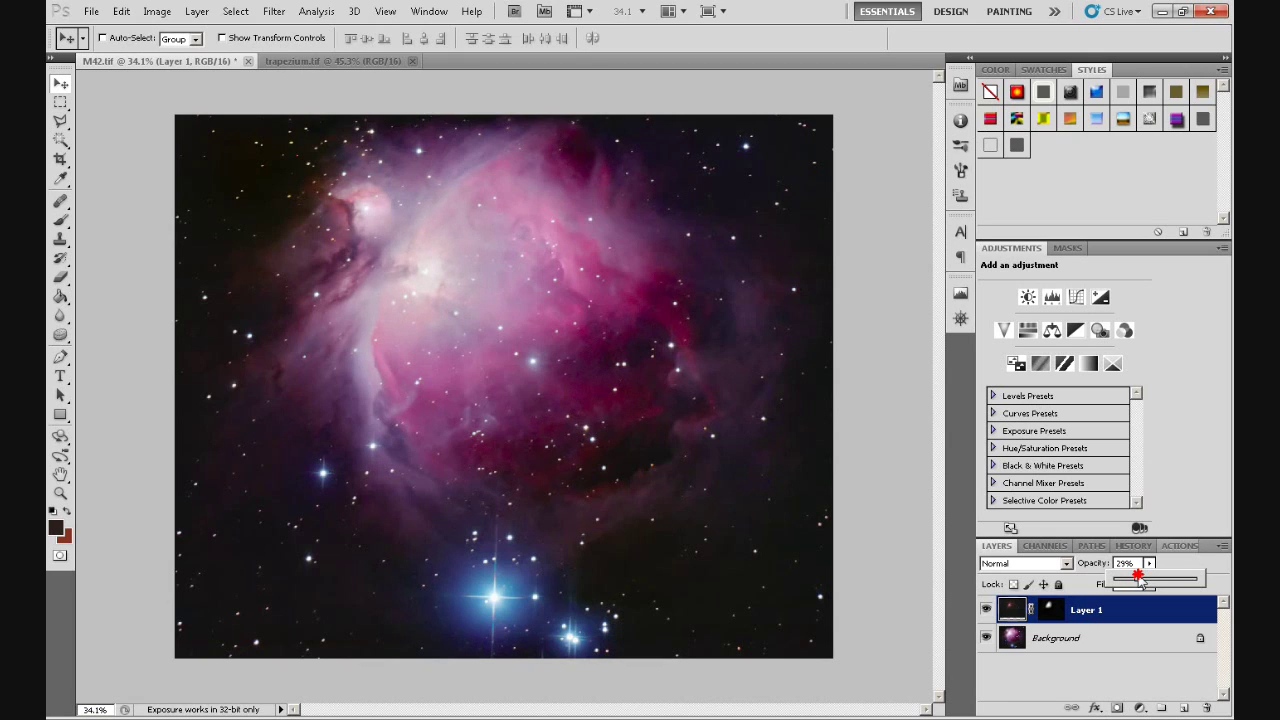
left_click_drag(1139, 581, 1138, 581)
left_click(987, 609)
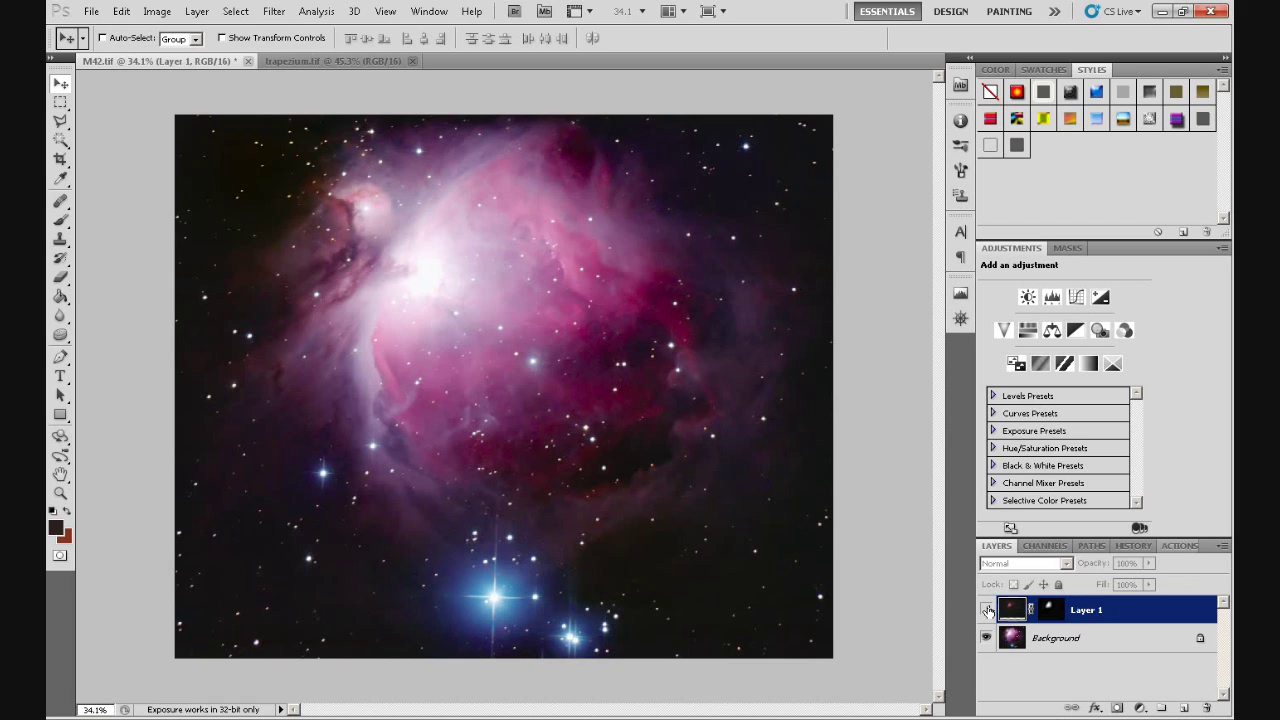
left_click(987, 610)
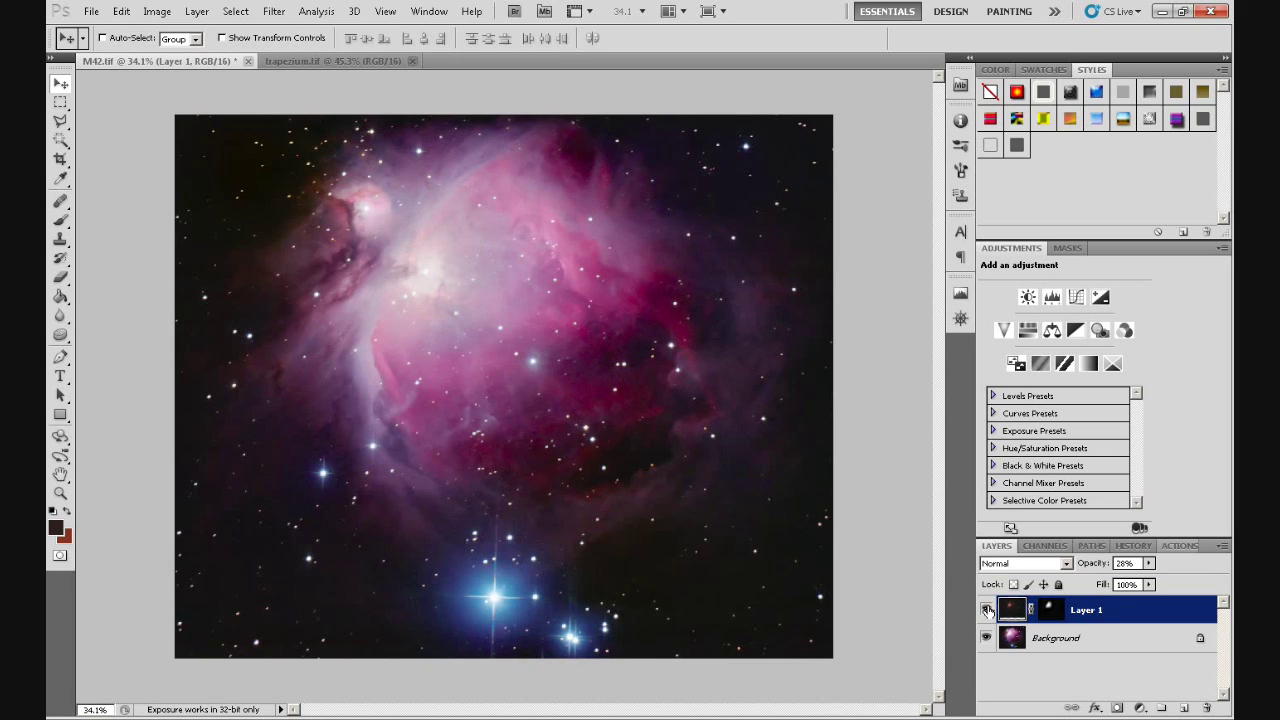
left_click(1149, 564)
left_click_drag(1149, 584, 1150, 585)
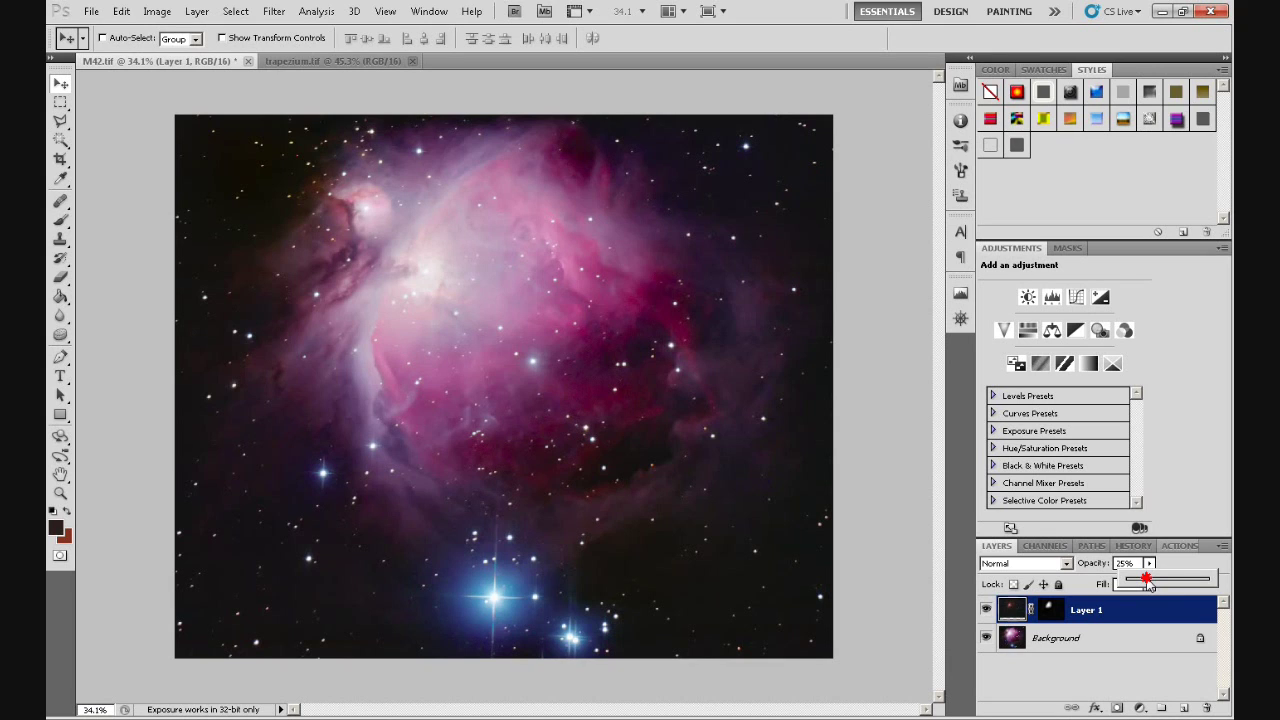
left_click_drag(1148, 585, 1150, 588)
- Compare the nebula core with Layer 1 hidden and shown, both in the full view and up close
left_click(987, 610)
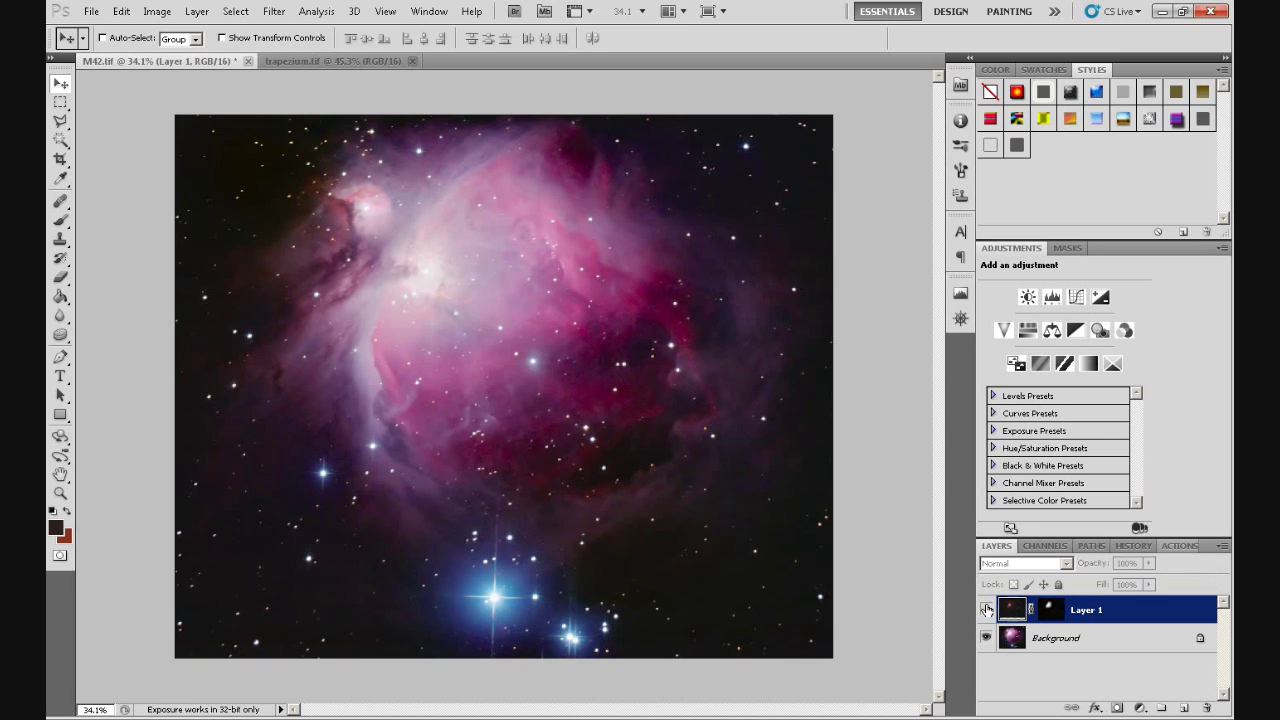
left_click(987, 610)
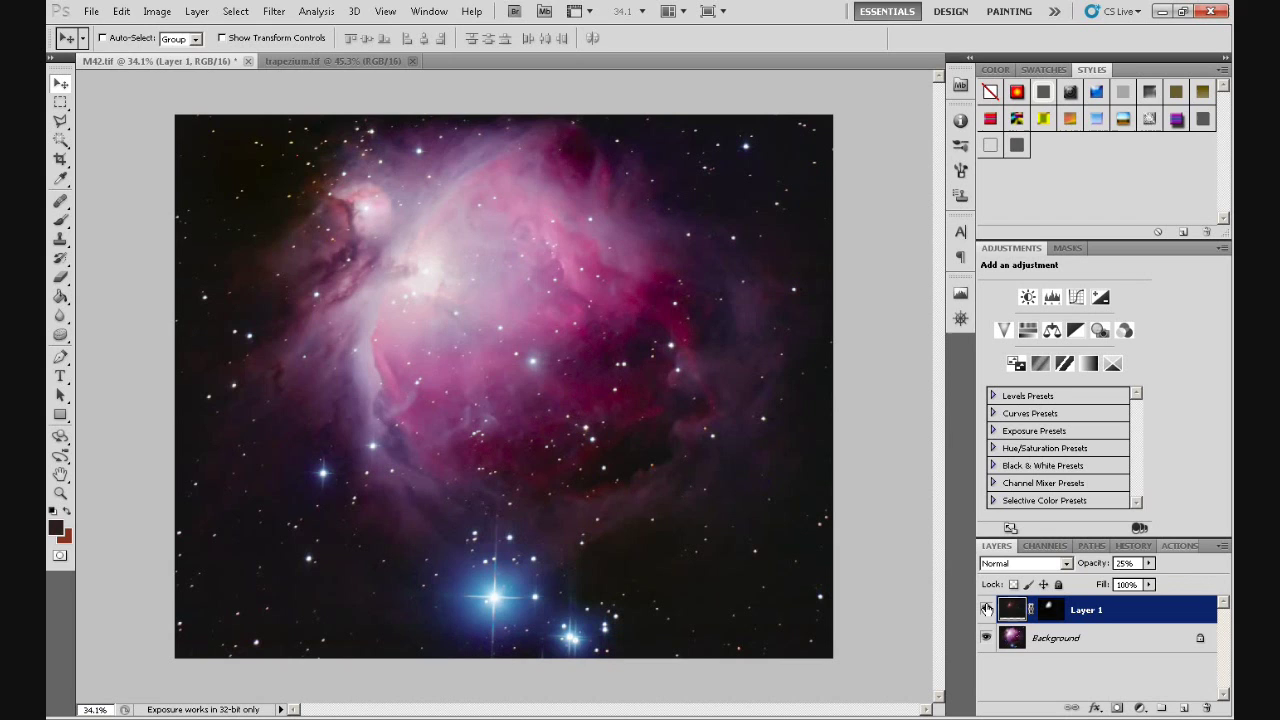
left_click(987, 610)
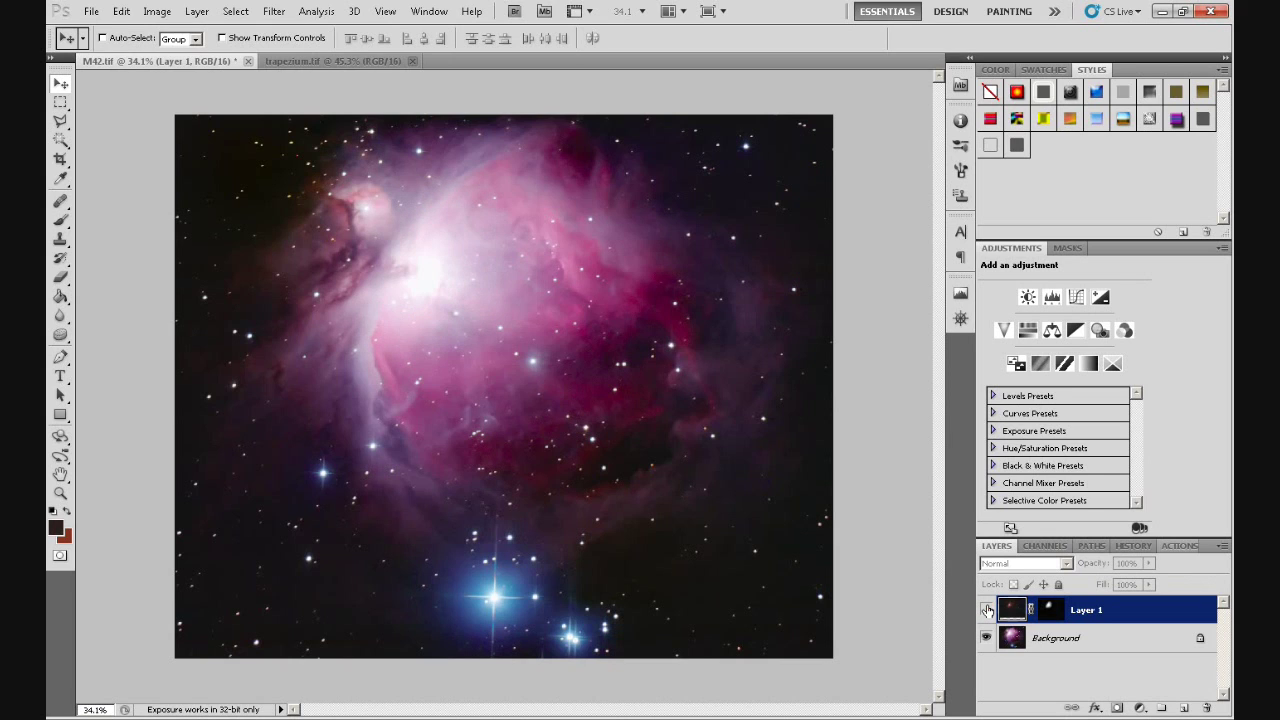
left_click(987, 610)
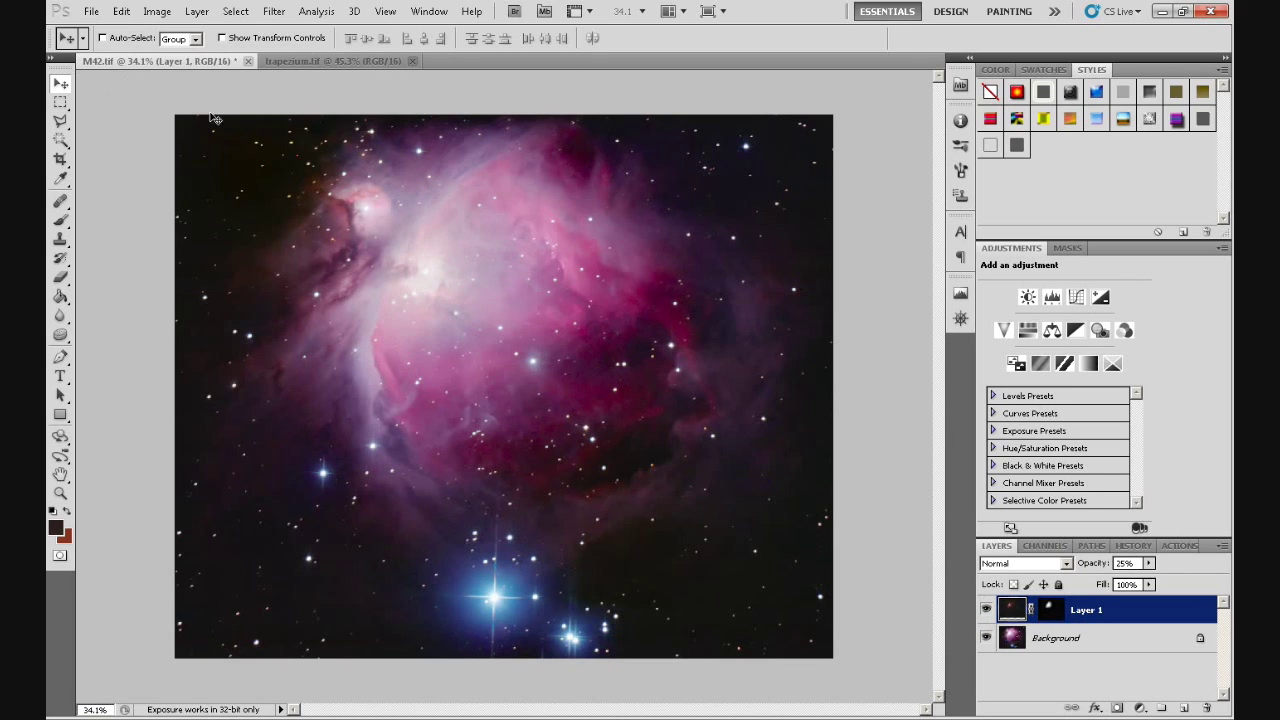
scroll(371, 253, "up", 3)
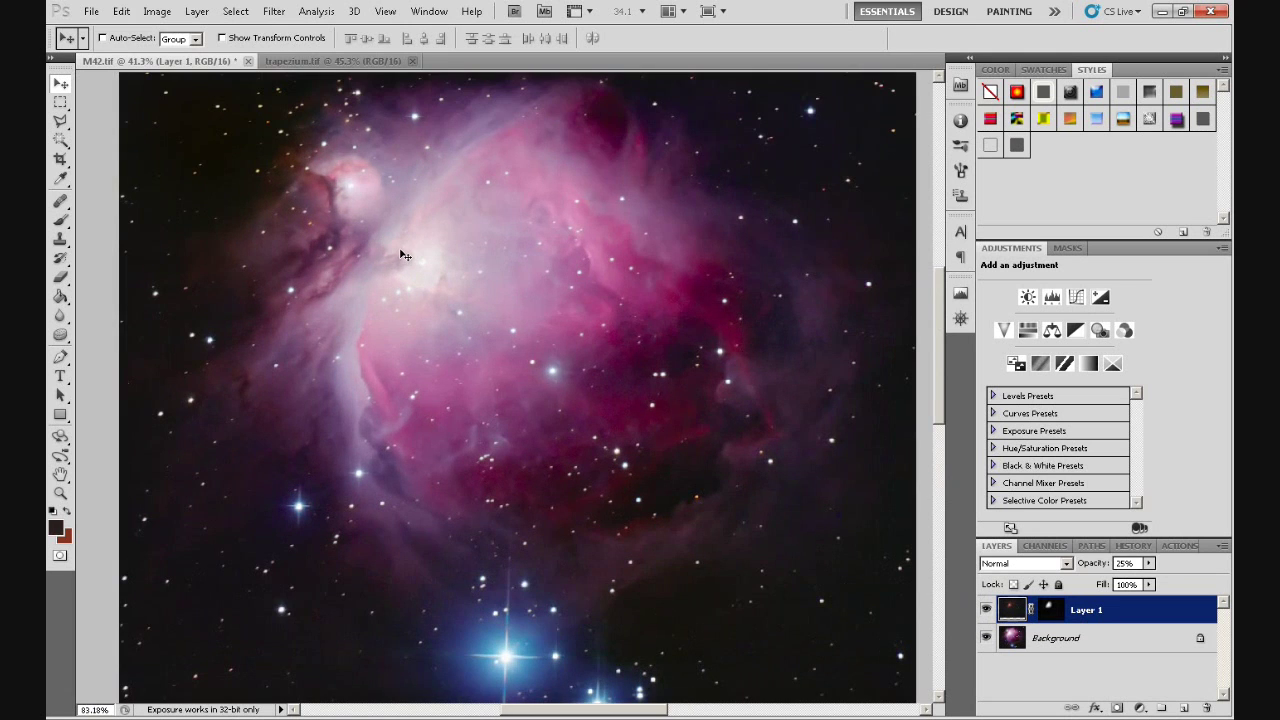
scroll(399, 241, "up", 2)
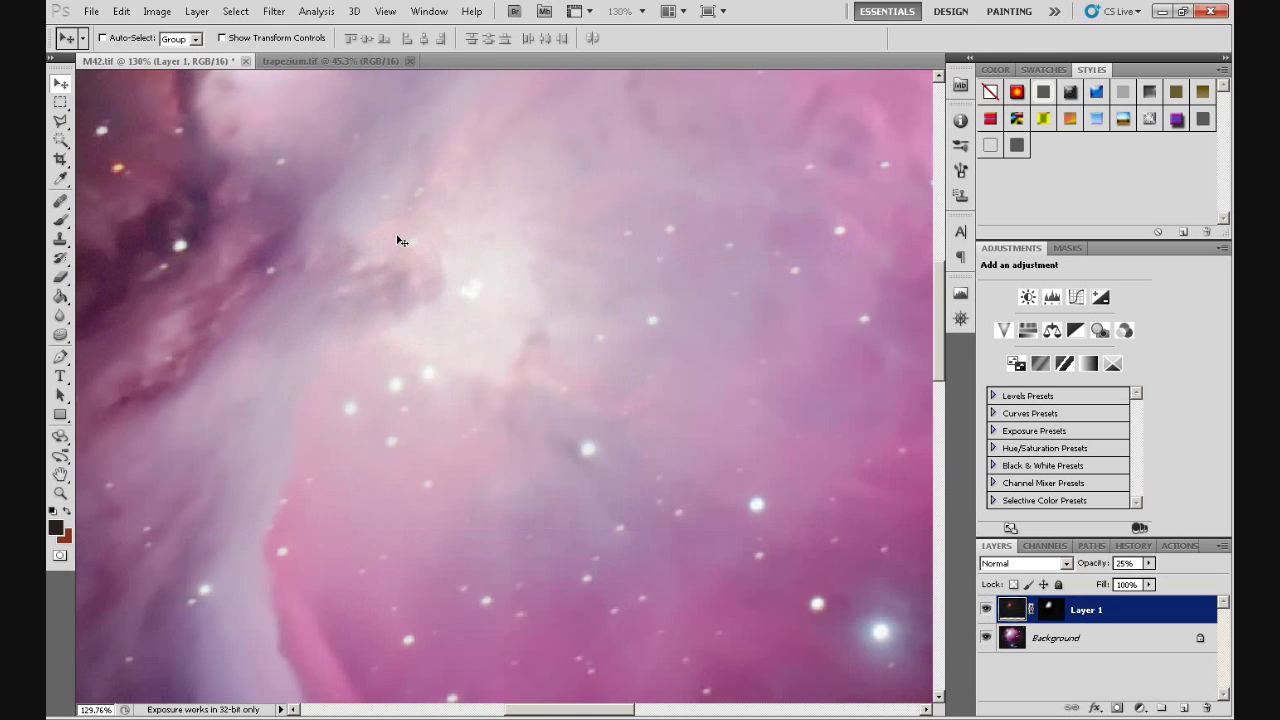
left_click(987, 610)
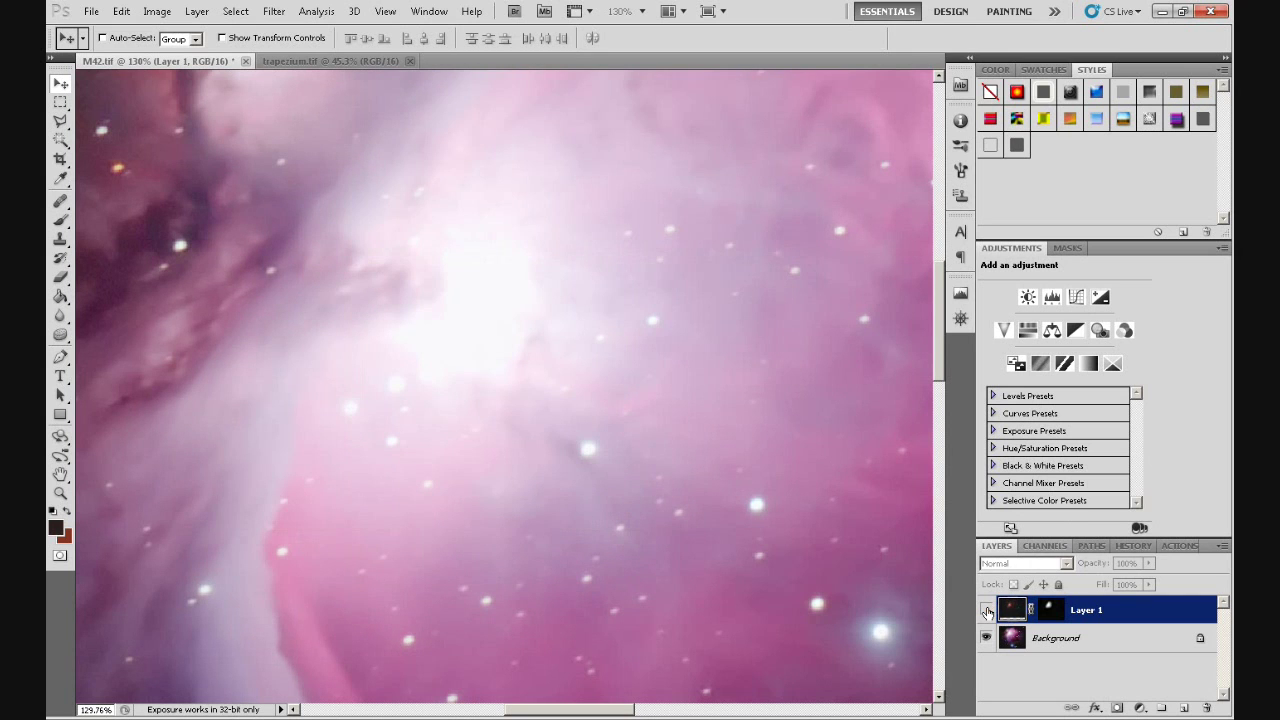
left_click(987, 610)
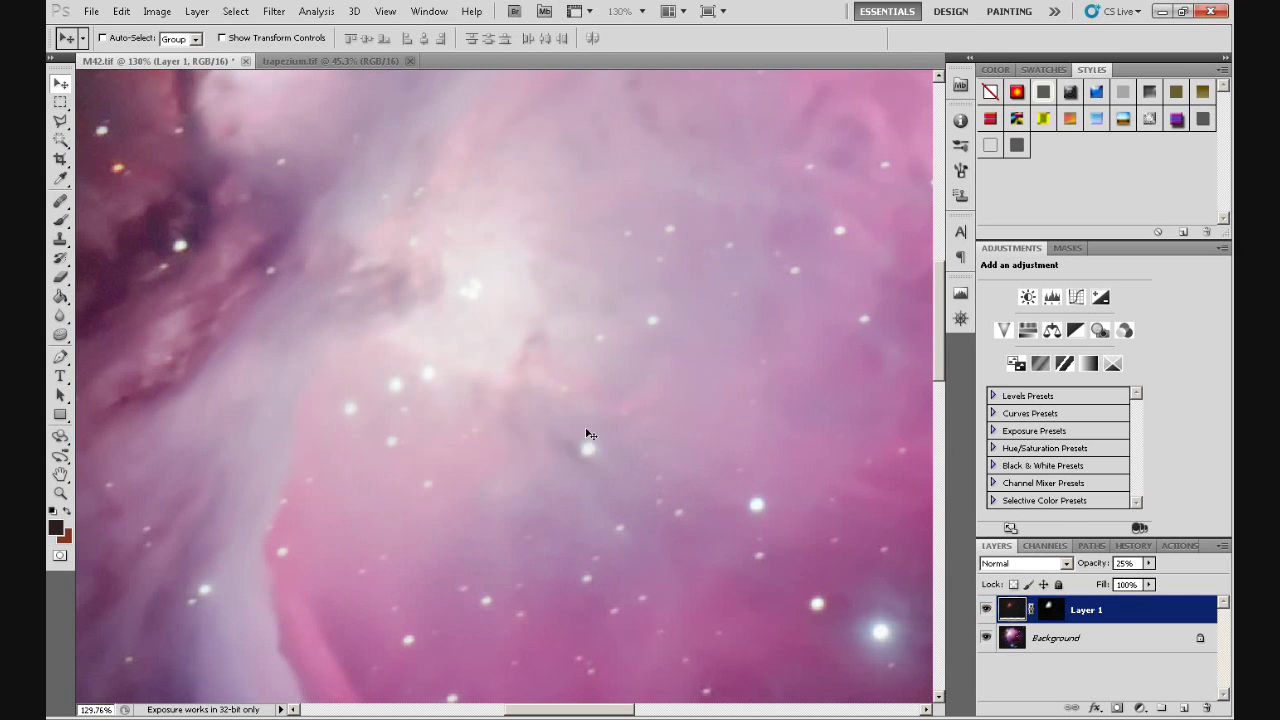
scroll(587, 434, "down", 2)
scroll(587, 434, "down", 3)
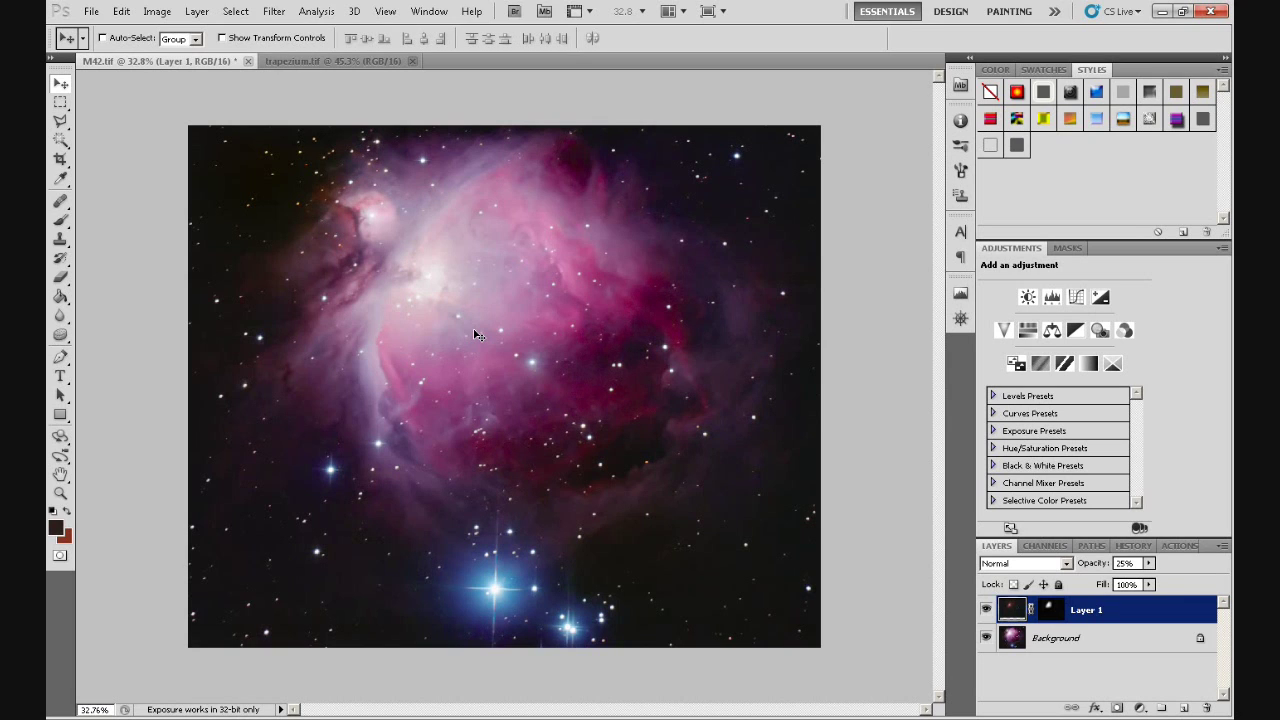
- Check the whole composite once more with Layer 1 hidden and shown, and flatten the image
left_click(987, 610)
left_click(987, 610)
right_click(1088, 617)
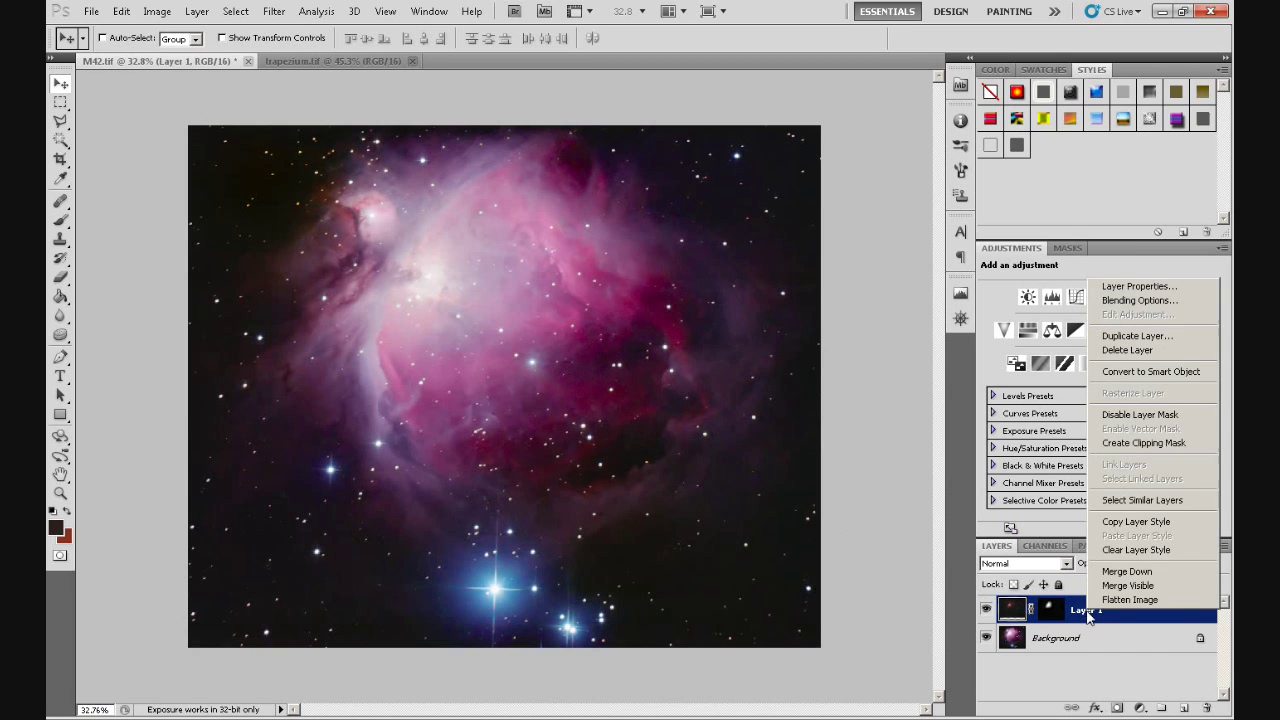
left_click(1100, 600)
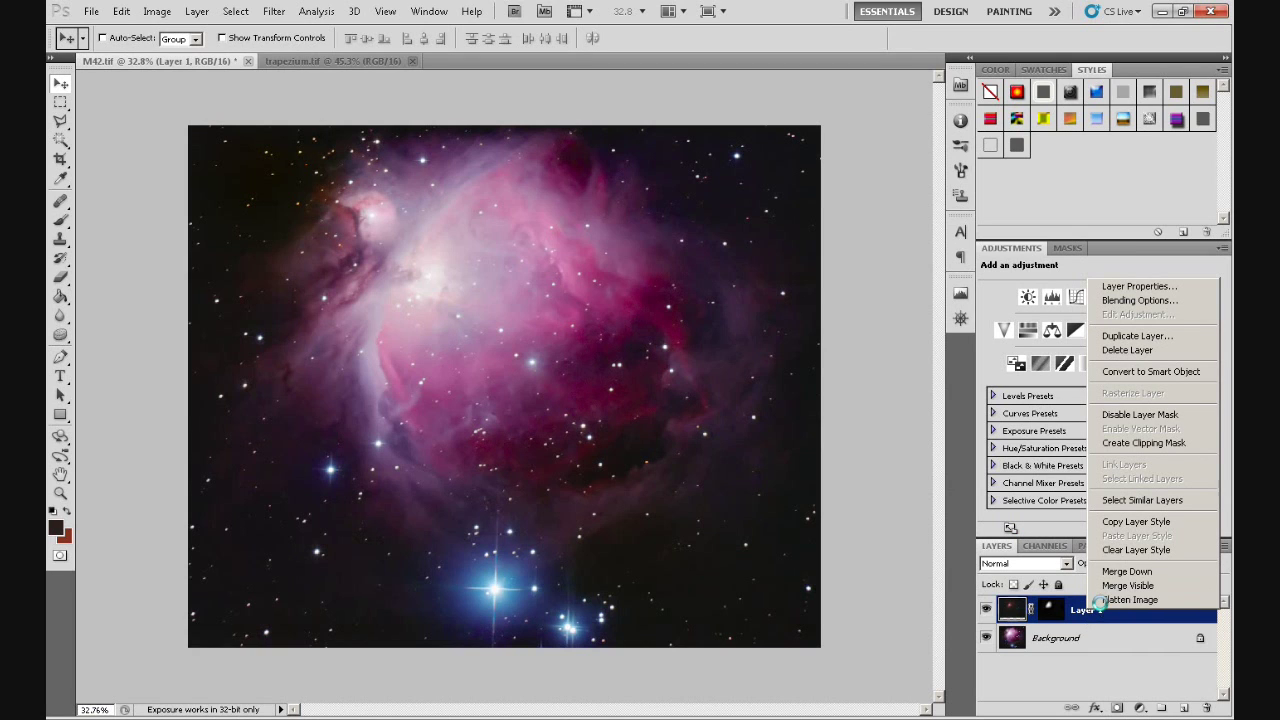